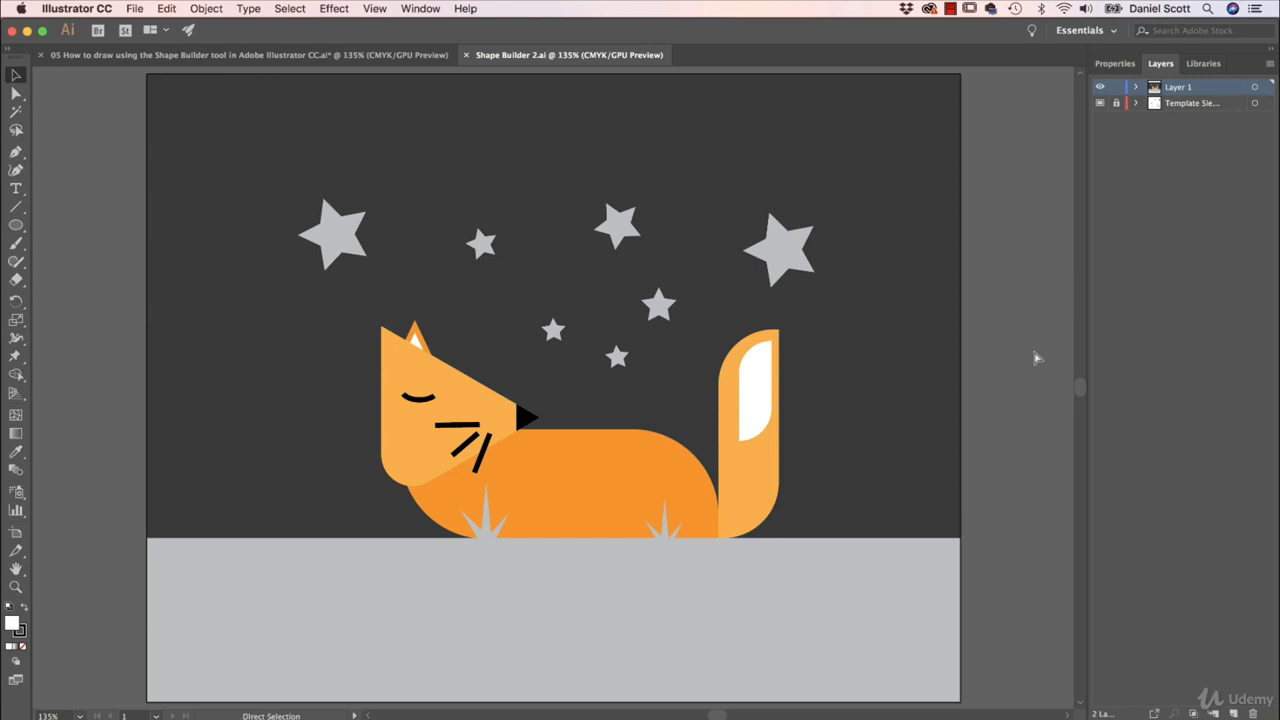
# Open Shape Builder.ai from the Exercise Files folder.
pyautogui.hotkey('ctrl', 'Tab')
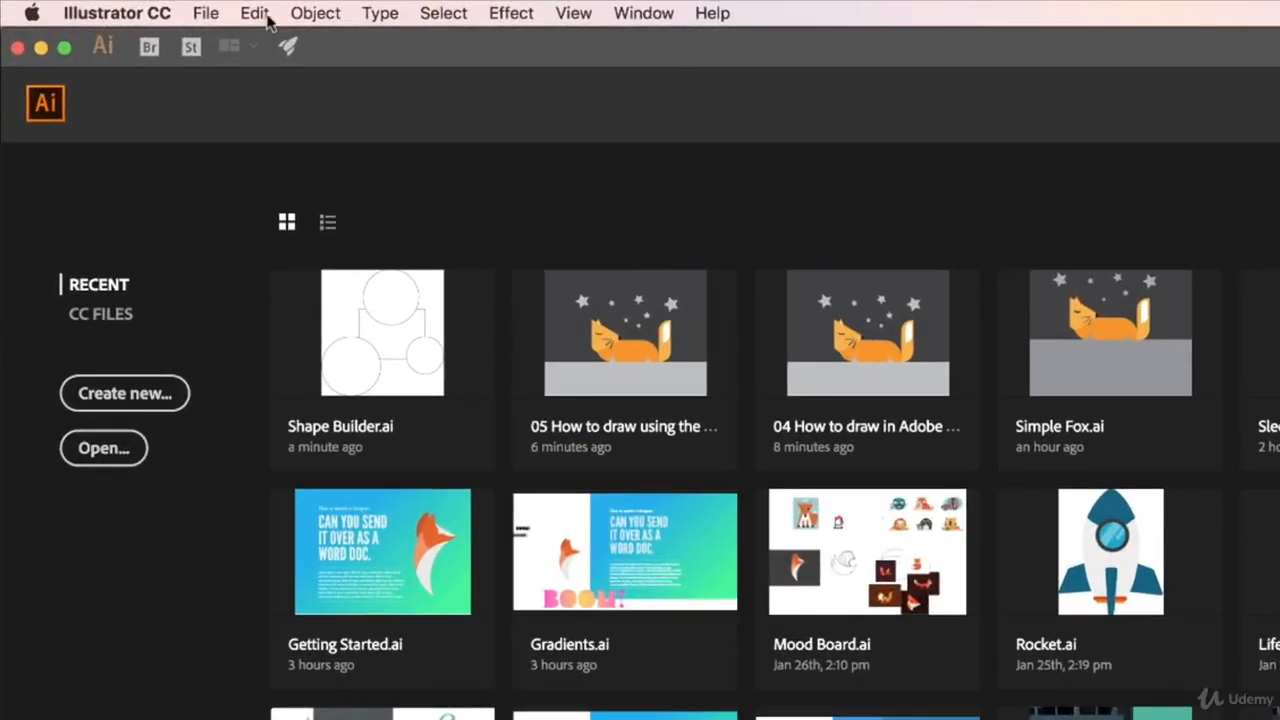
pyautogui.click(135, 8)
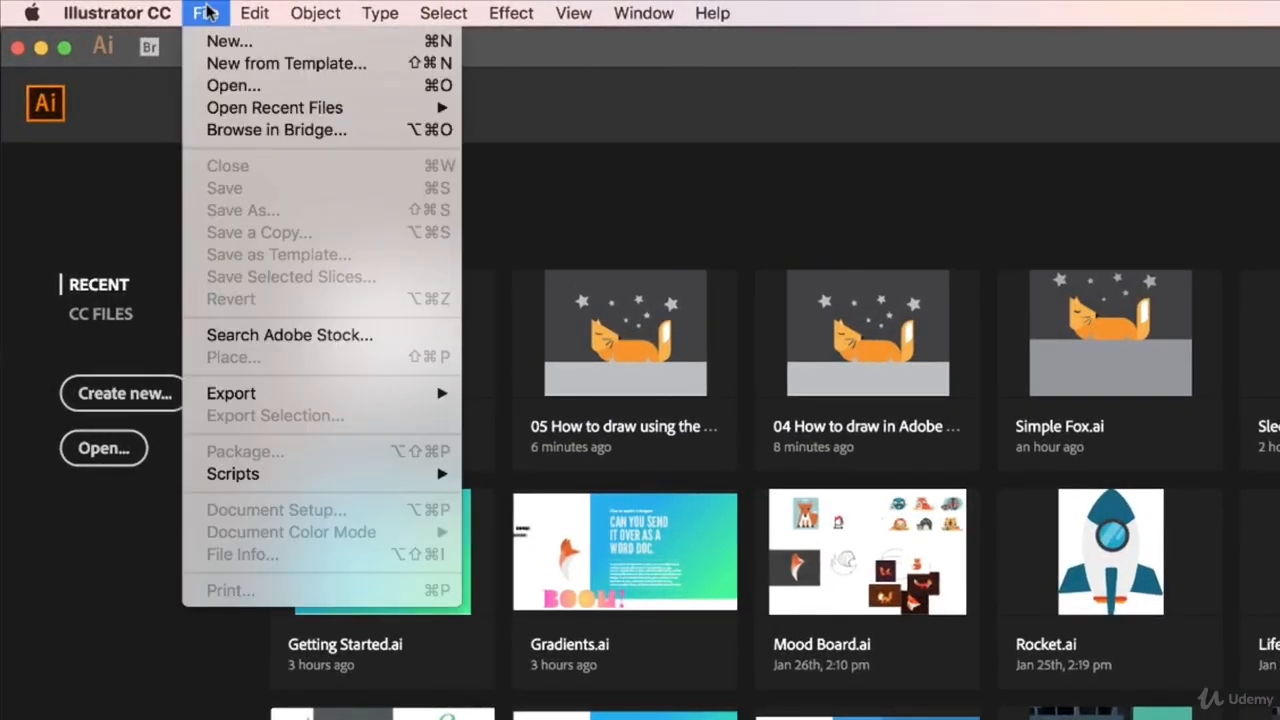
pyautogui.click(233, 85)
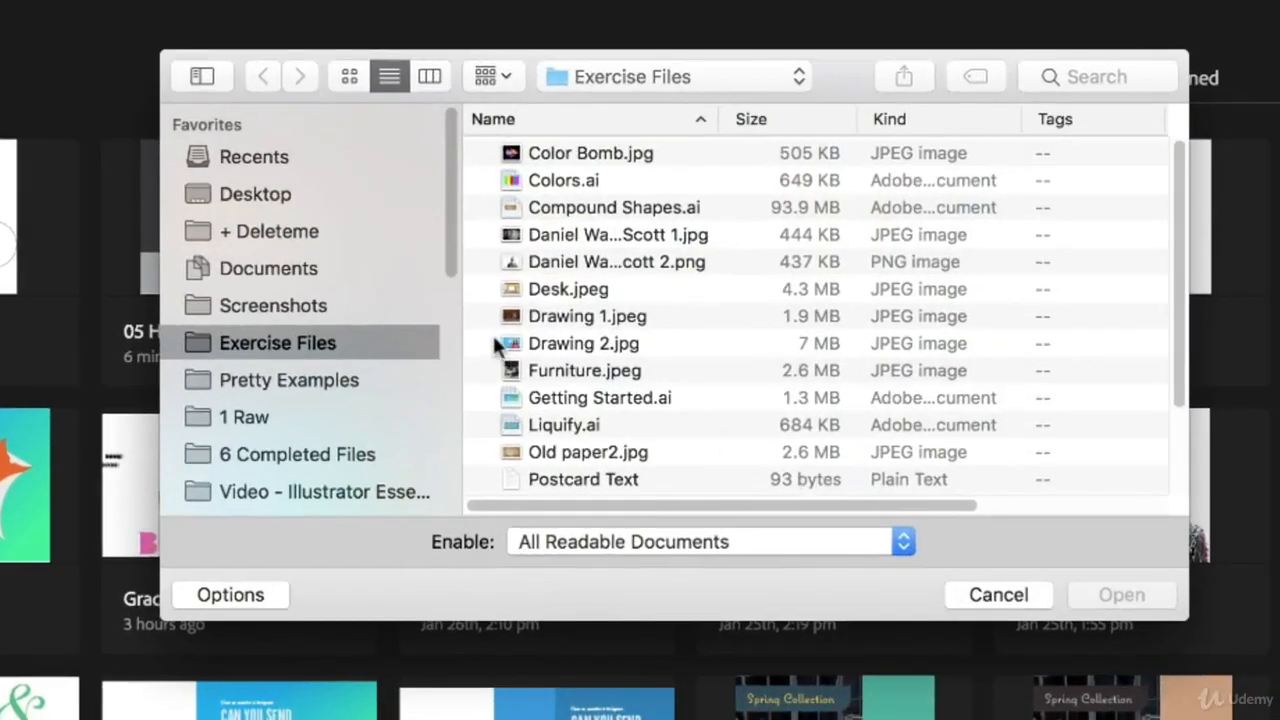
pyautogui.scroll(-3, 496, 345)
pyautogui.click(508, 400)
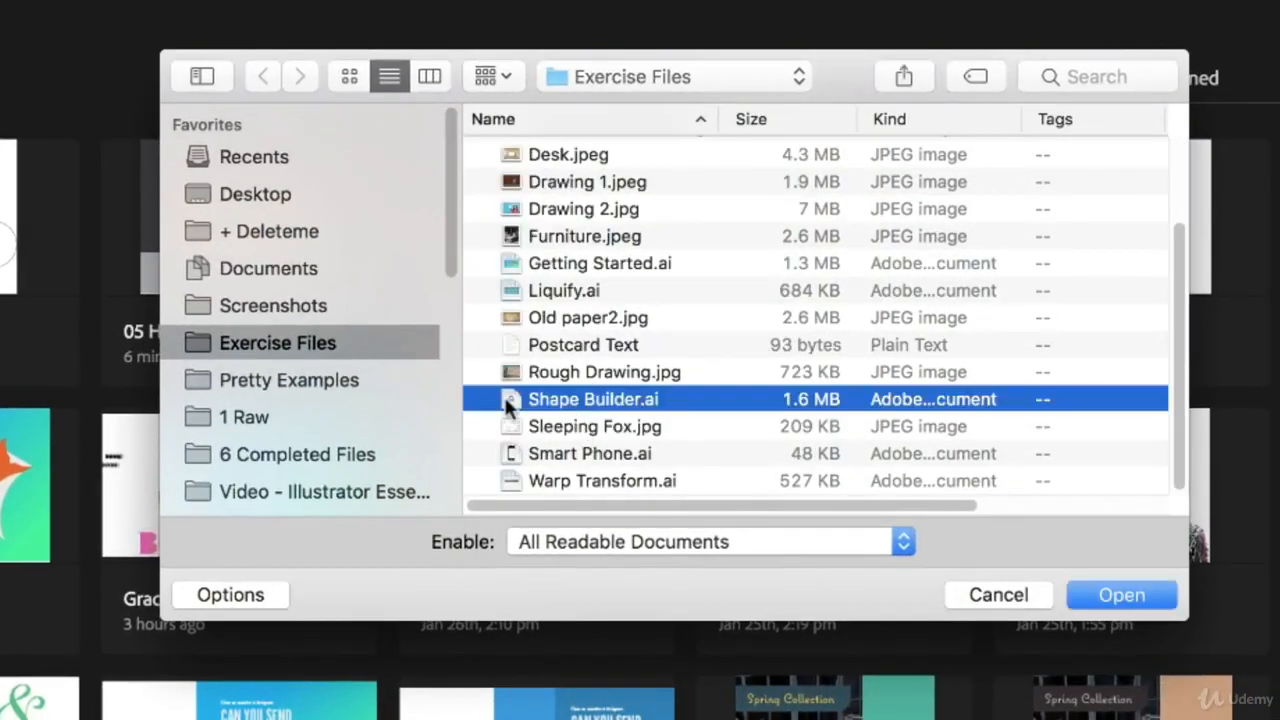
pyautogui.click(1115, 608)
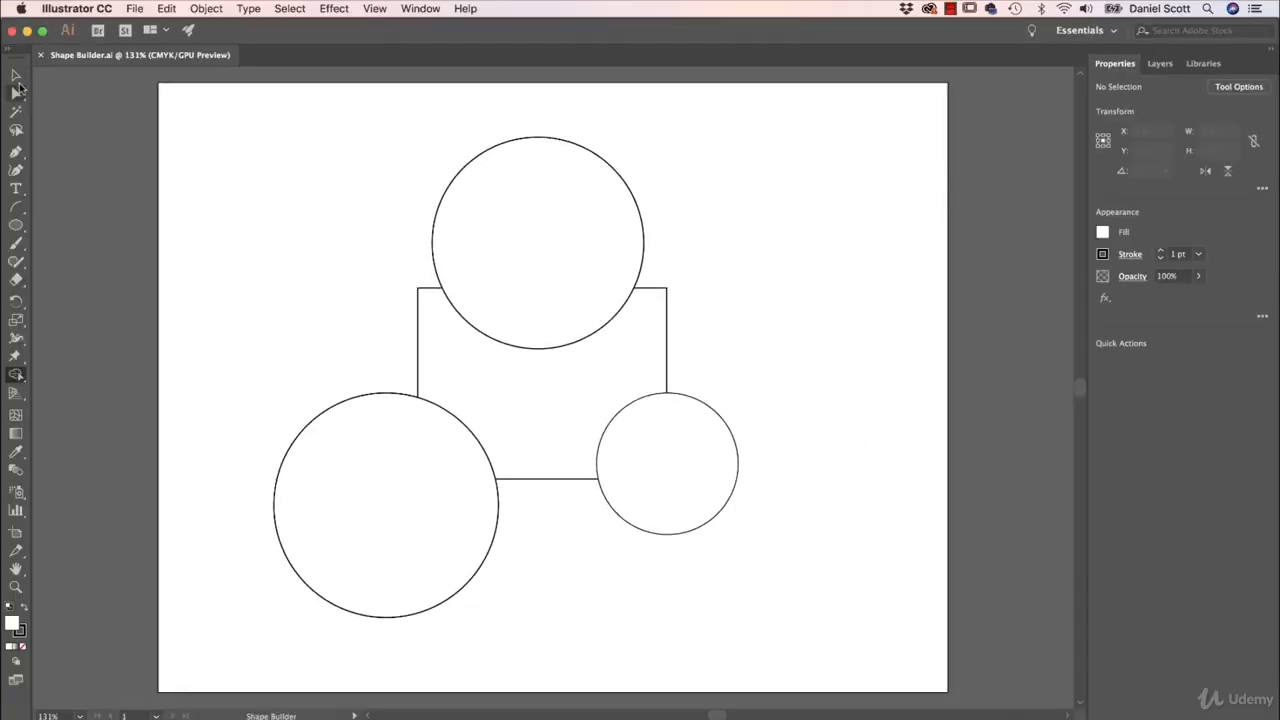
# Try moving the three circles away from the rectangle behind them, and undo the moves.
pyautogui.click(16, 75)
pyautogui.moveTo(549, 300); pyautogui.dragTo(719, 245)
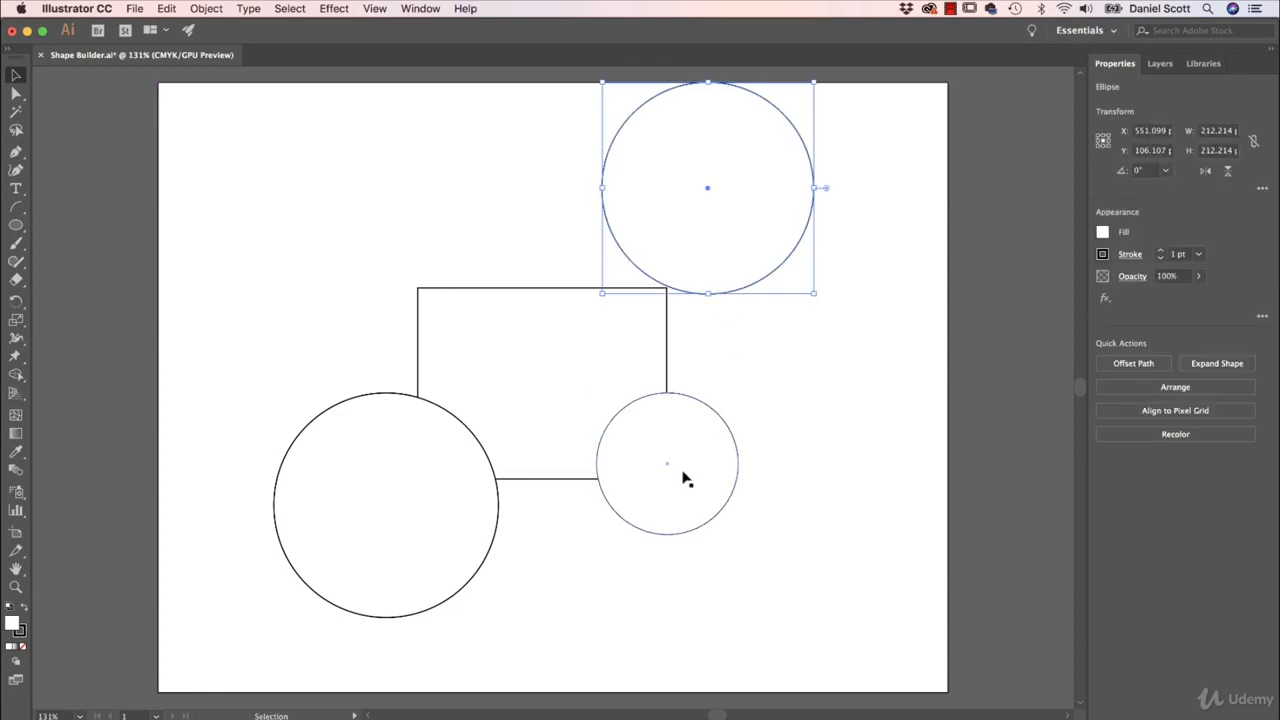
pyautogui.moveTo(684, 479); pyautogui.dragTo(783, 530)
pyautogui.moveTo(411, 509); pyautogui.dragTo(314, 547)
pyautogui.press('a')
pyautogui.press('super+z')
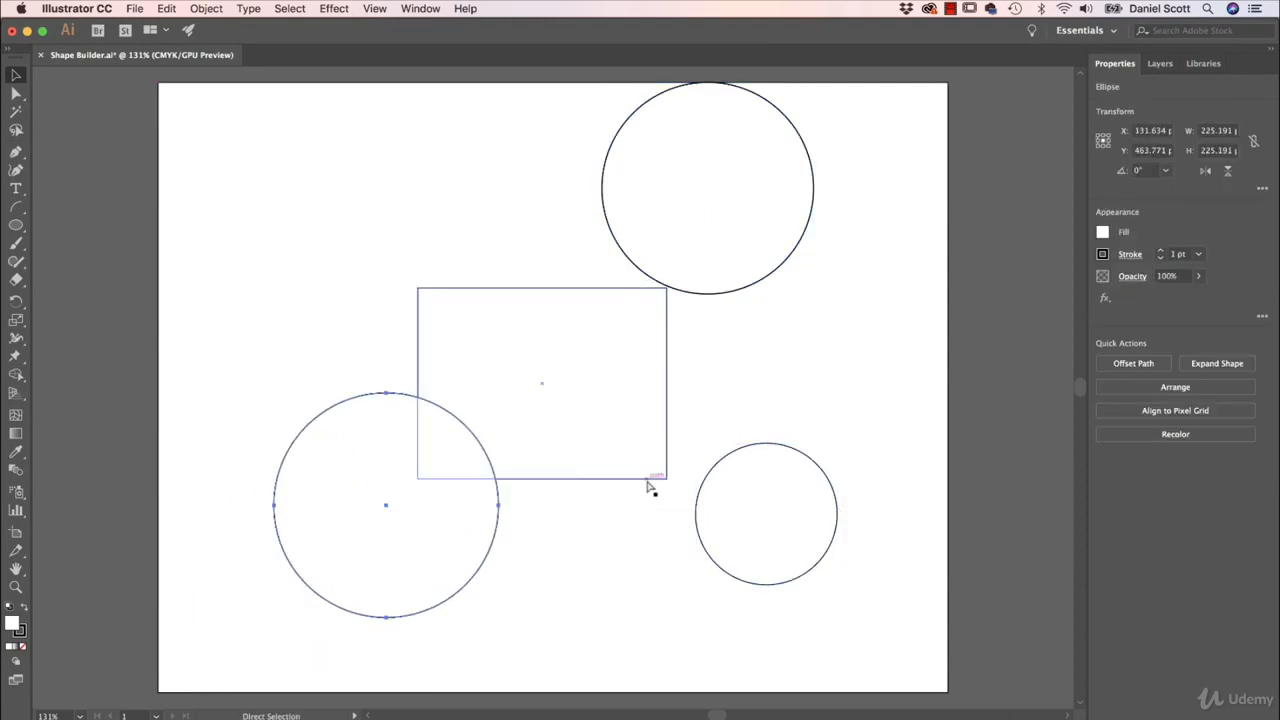
pyautogui.press('super+z')
pyautogui.press('v')
pyautogui.press('super+z')
pyautogui.click(783, 382)
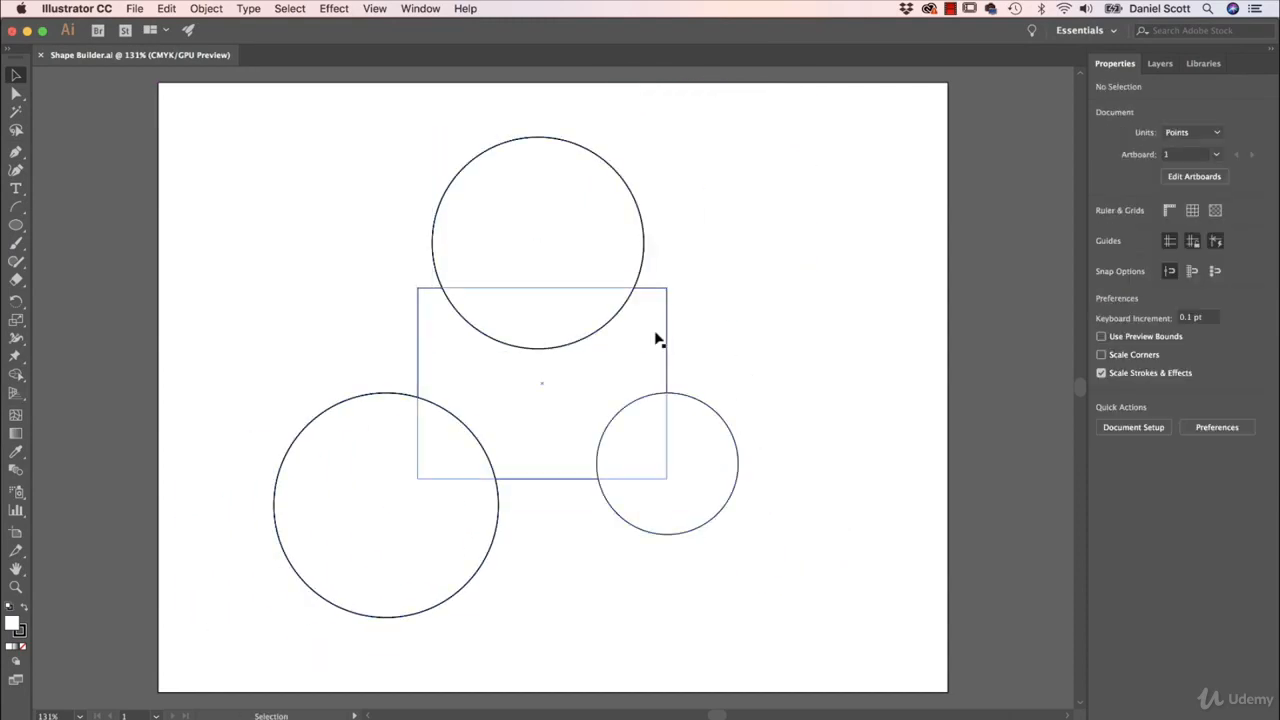
pyautogui.click(578, 258)
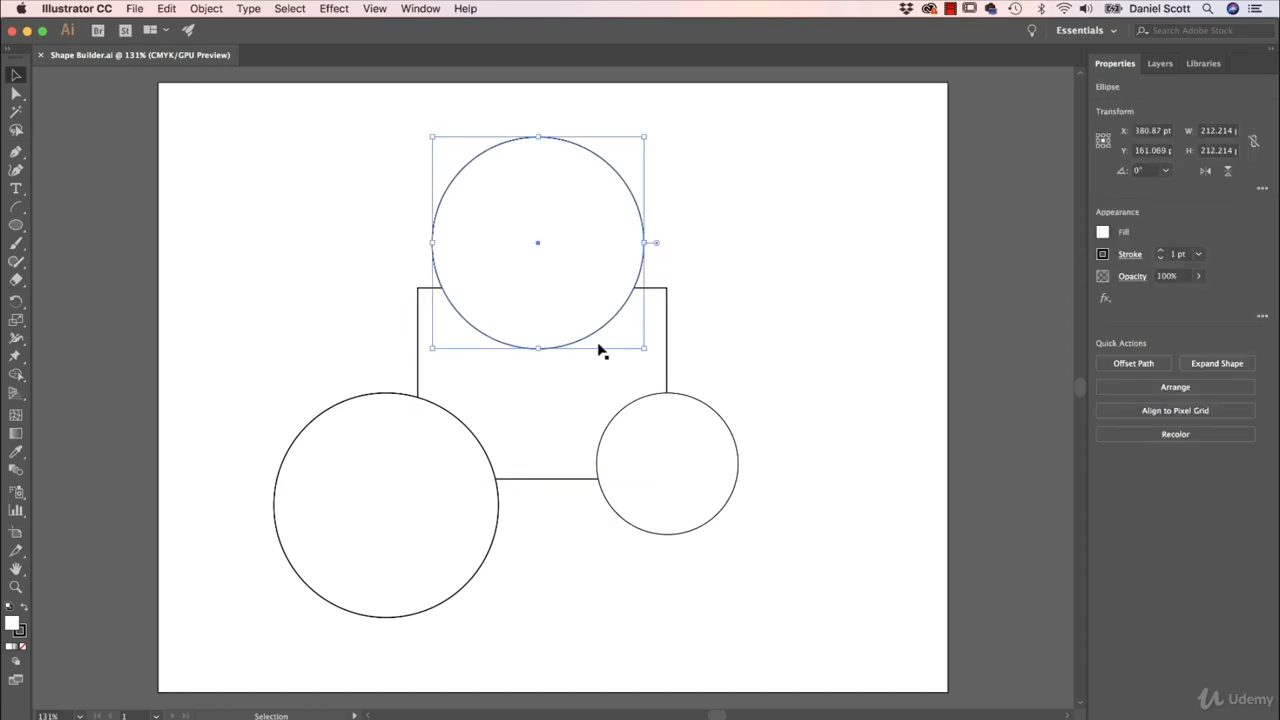
pyautogui.click(586, 388)
pyautogui.click(738, 332)
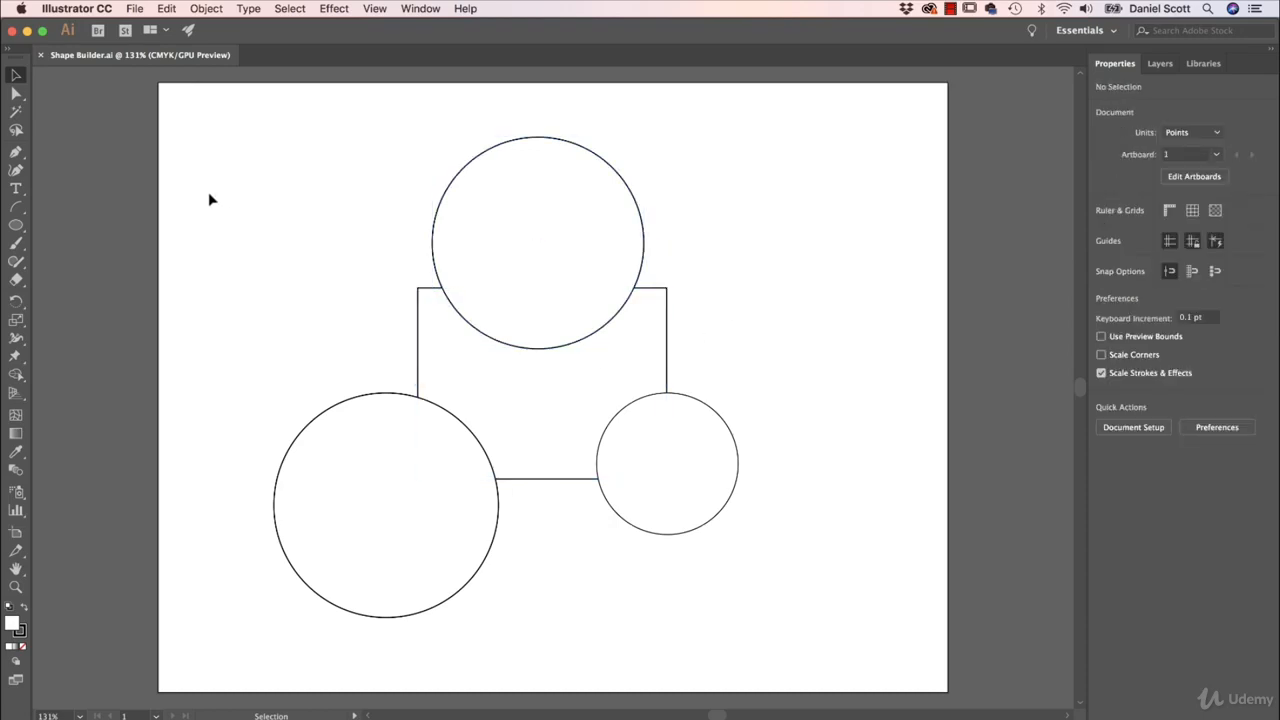
# Select all four shapes and use the Shape Builder to merge the upper circle with the rectangle and cut away the lower-left circle.
pyautogui.moveTo(190, 99); pyautogui.dragTo(746, 593)
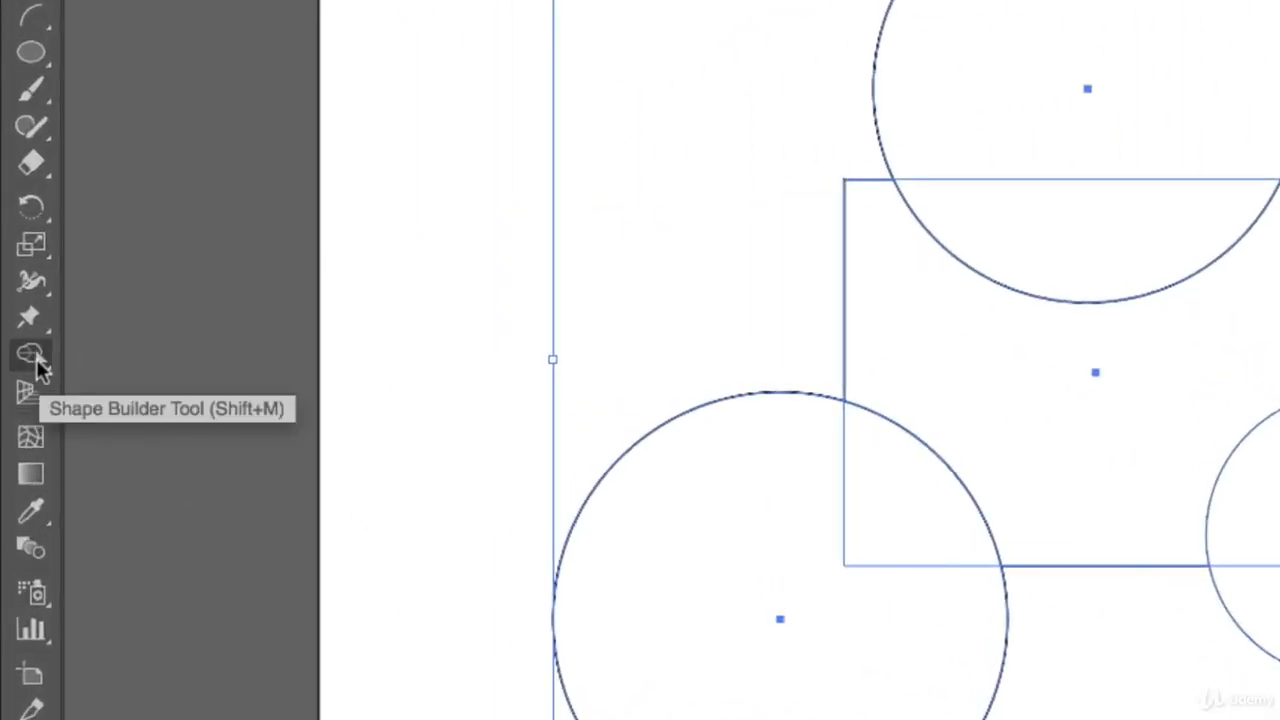
pyautogui.click(33, 364)
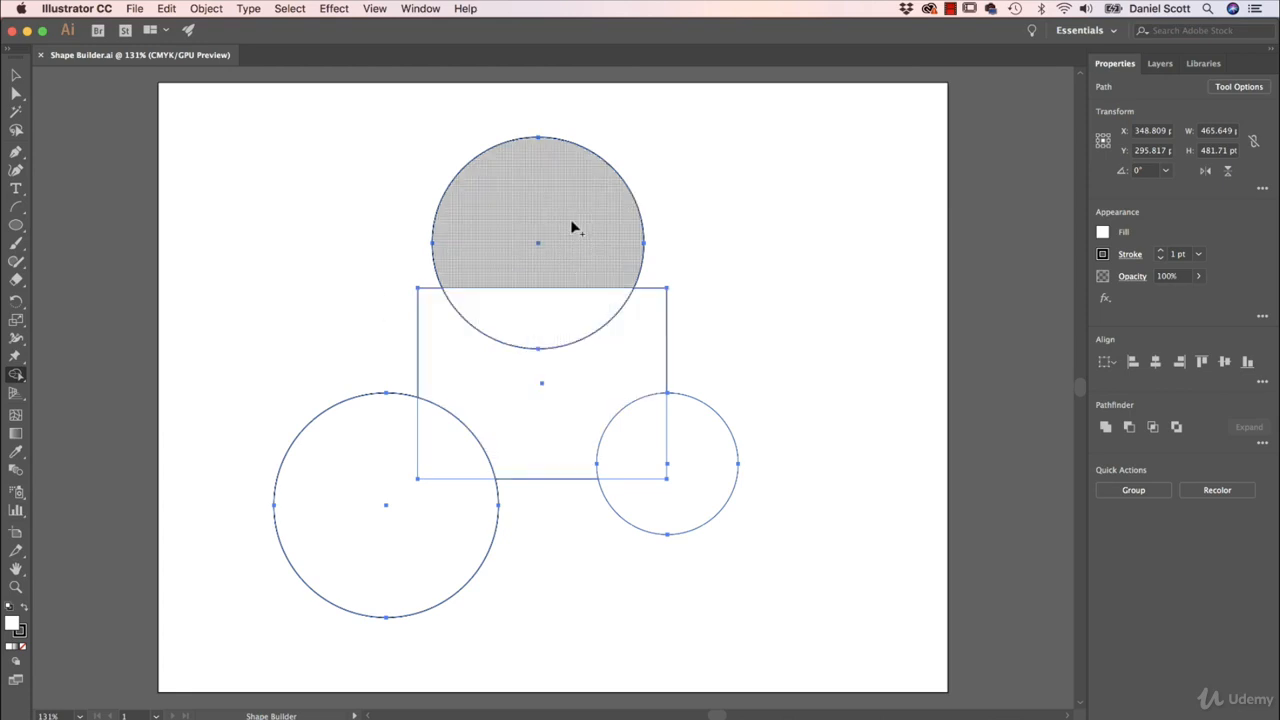
pyautogui.moveTo(577, 232); pyautogui.dragTo(575, 368)
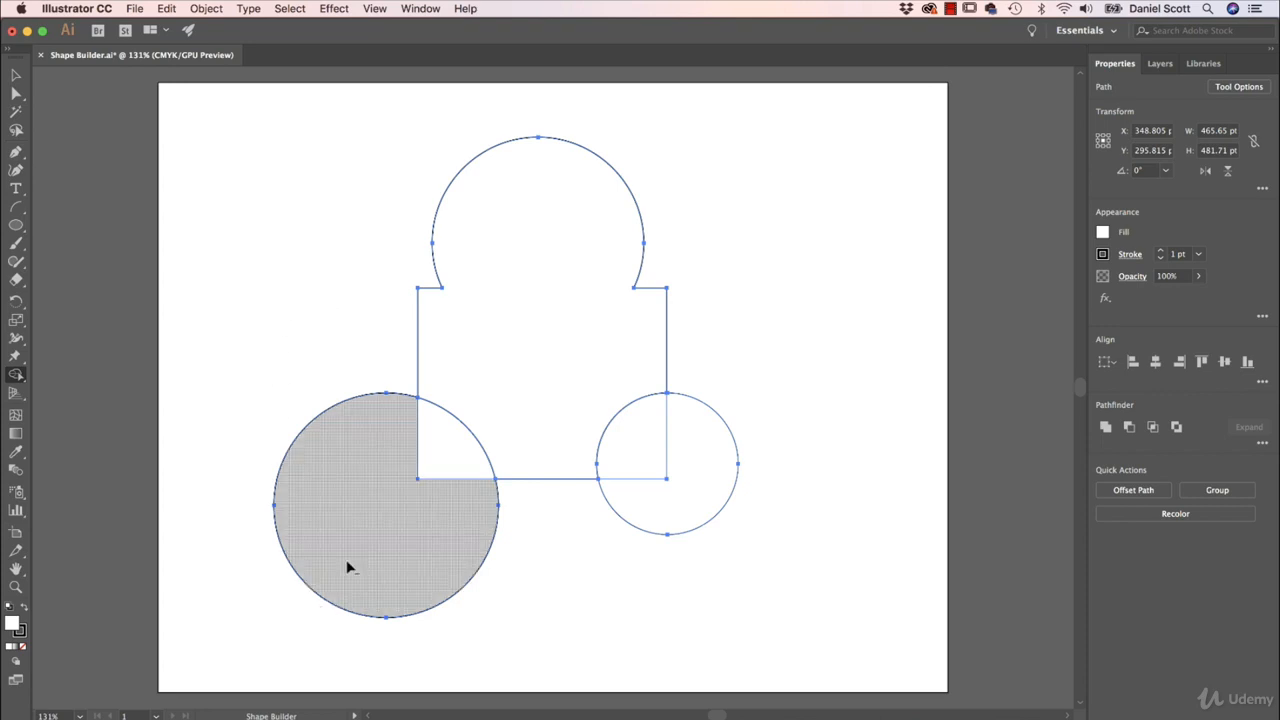
pyautogui.moveTo(411, 496); pyautogui.dragTo(436, 461)
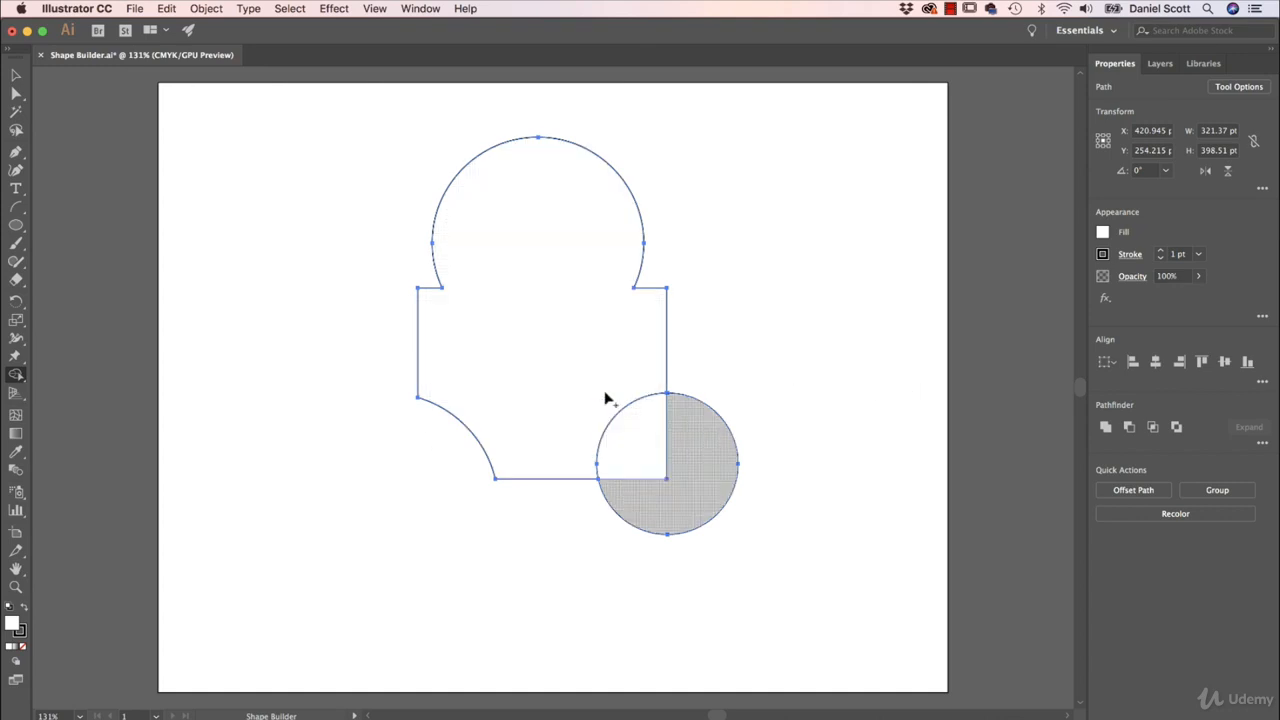
# With the Shape Builder, fill the lower-right circle's overlap with the rectangle orange-red and the rest of that circle dark blue.
pyautogui.click(1105, 233)
pyautogui.click(1064, 287)
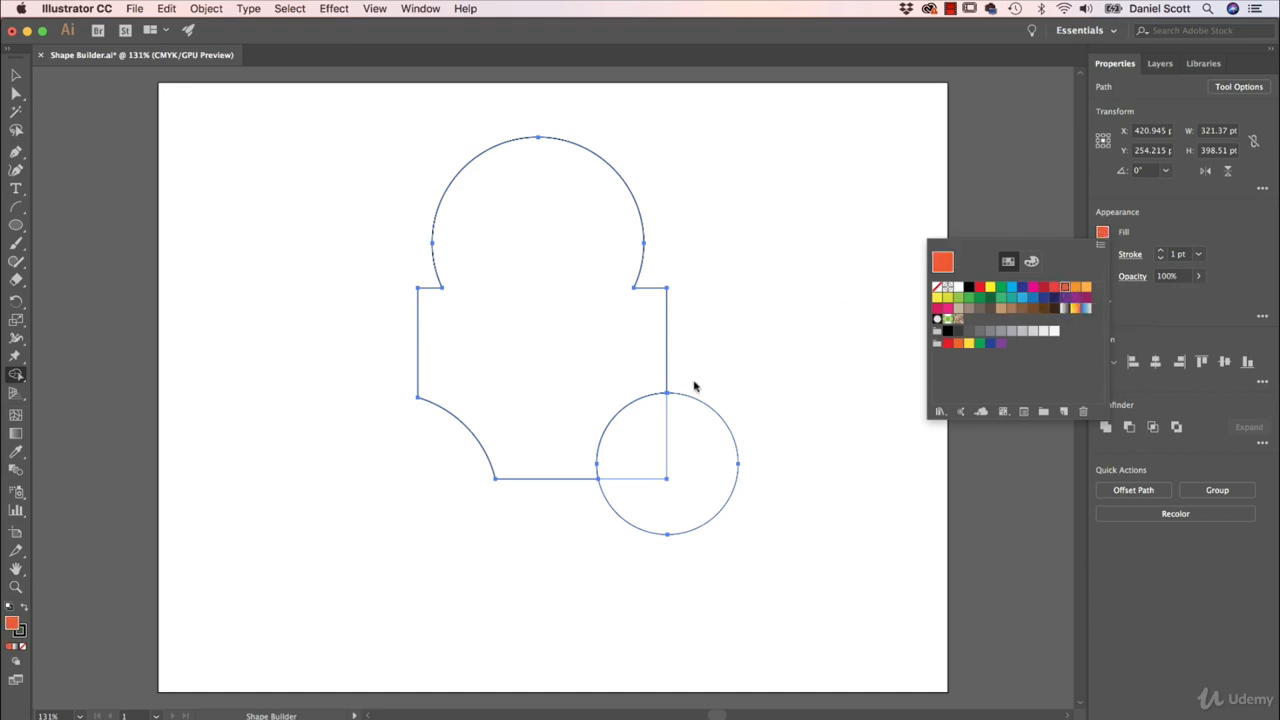
pyautogui.click(815, 295)
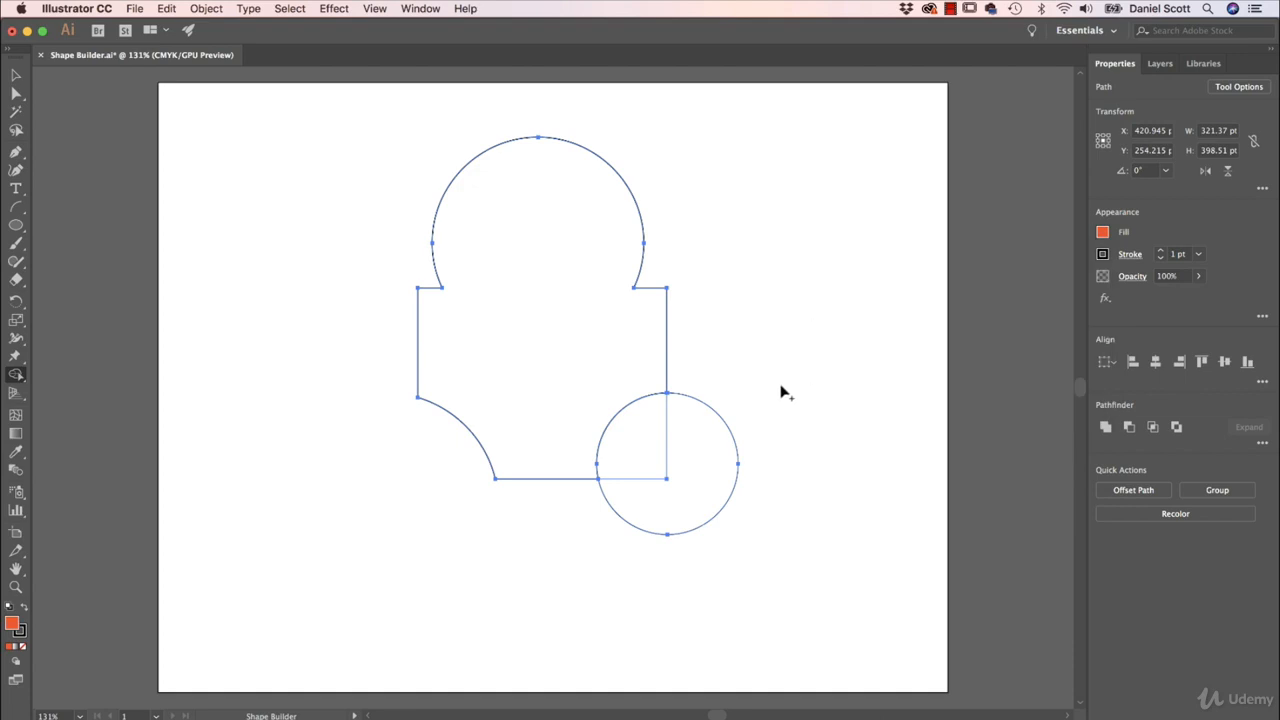
pyautogui.click(642, 439)
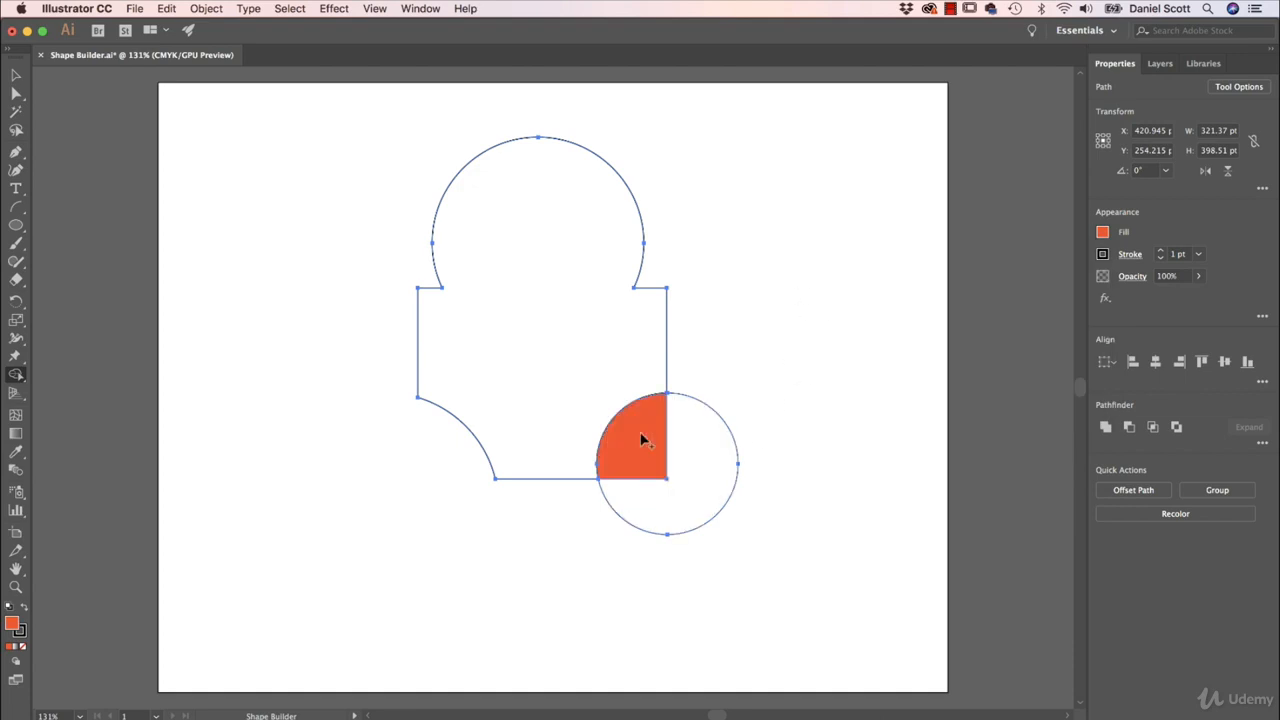
pyautogui.click(1102, 232)
pyautogui.click(1022, 287)
pyautogui.click(712, 466)
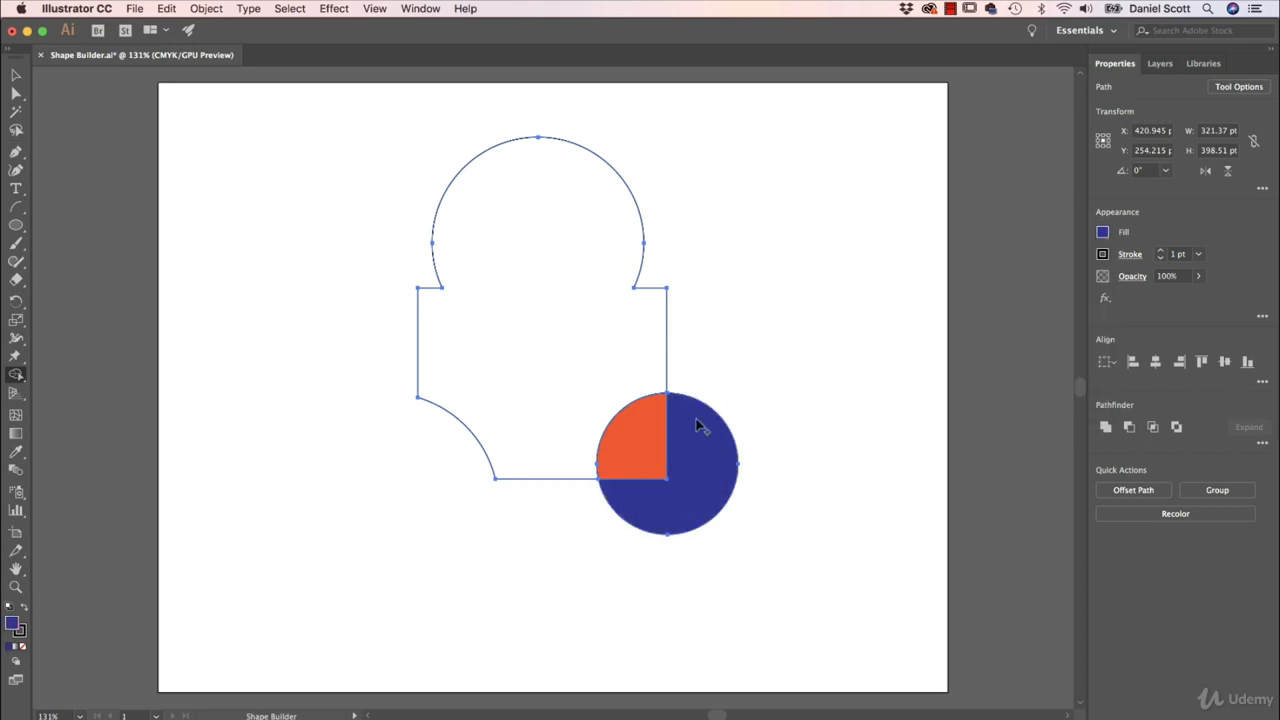
# Move the orange-red and dark blue pieces away from the merged shape so that they lie separately.
pyautogui.click(16, 75)
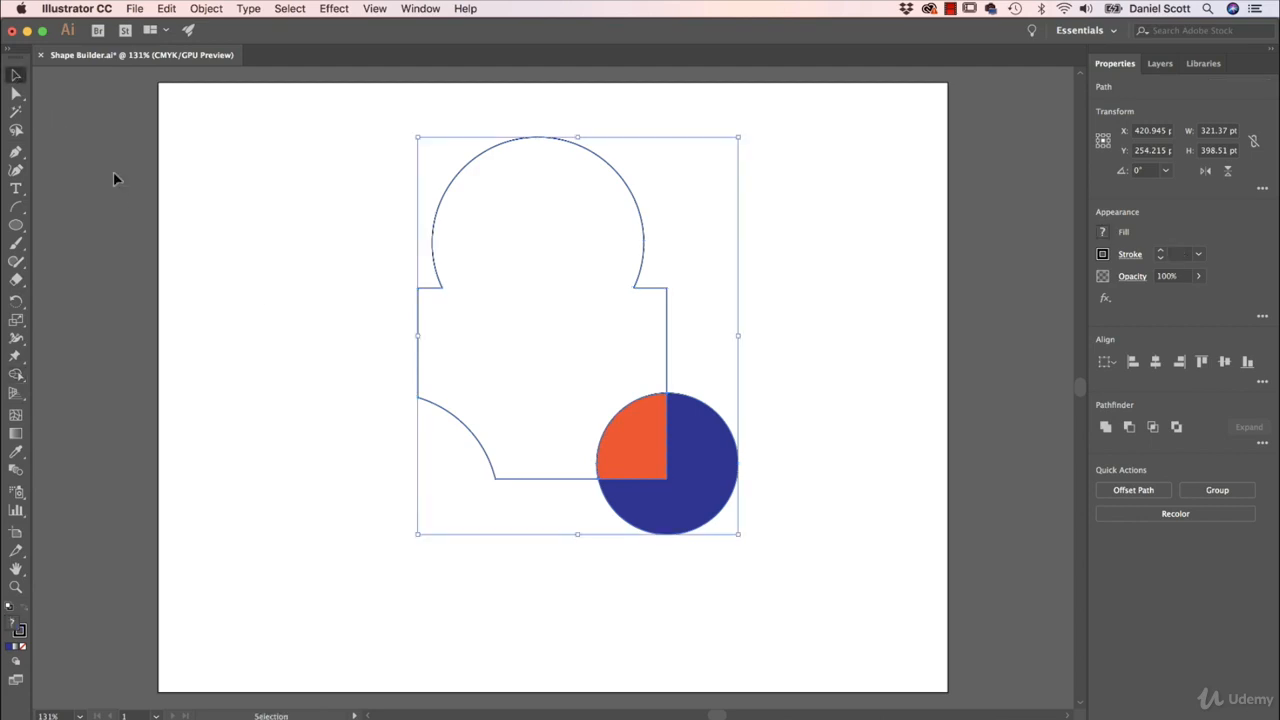
pyautogui.click(768, 461)
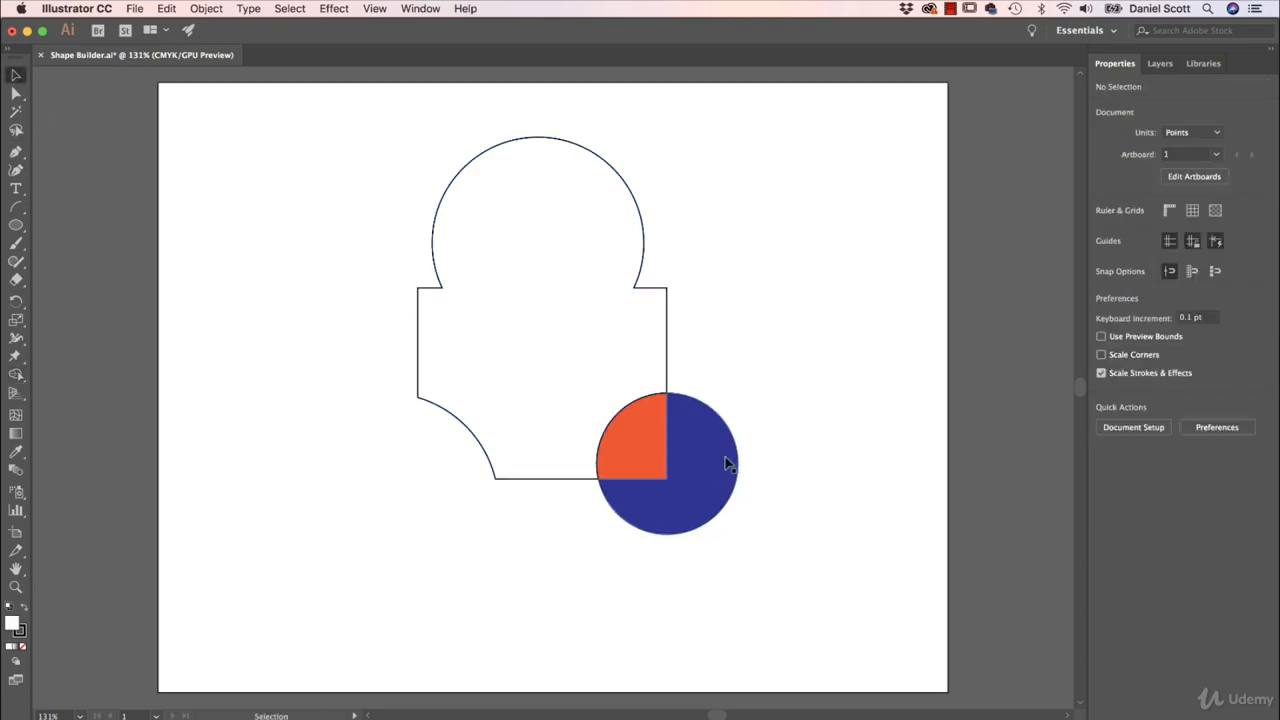
pyautogui.moveTo(684, 458); pyautogui.dragTo(712, 523)
pyautogui.click(797, 370)
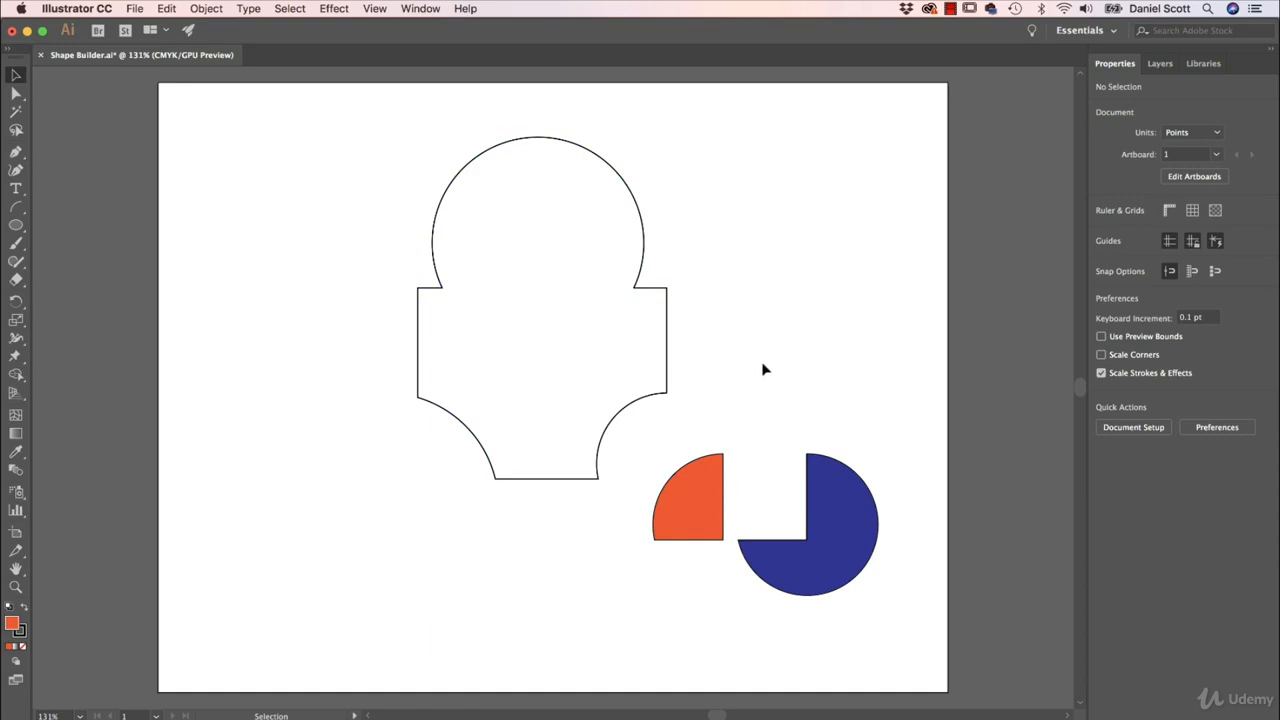
# Close the practice document and open Shape Builder 2.ai from the Exercise Files folder.
pyautogui.click(41, 55)
pyautogui.click(646, 408)
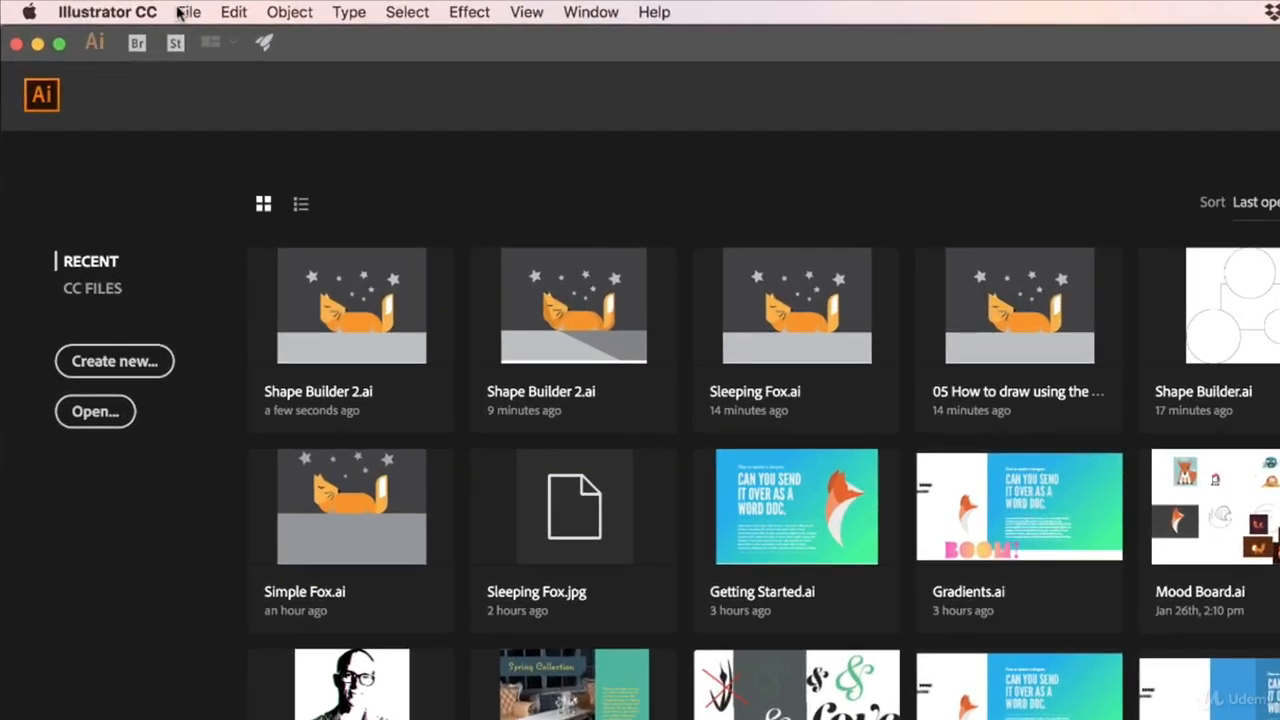
pyautogui.click(180, 13)
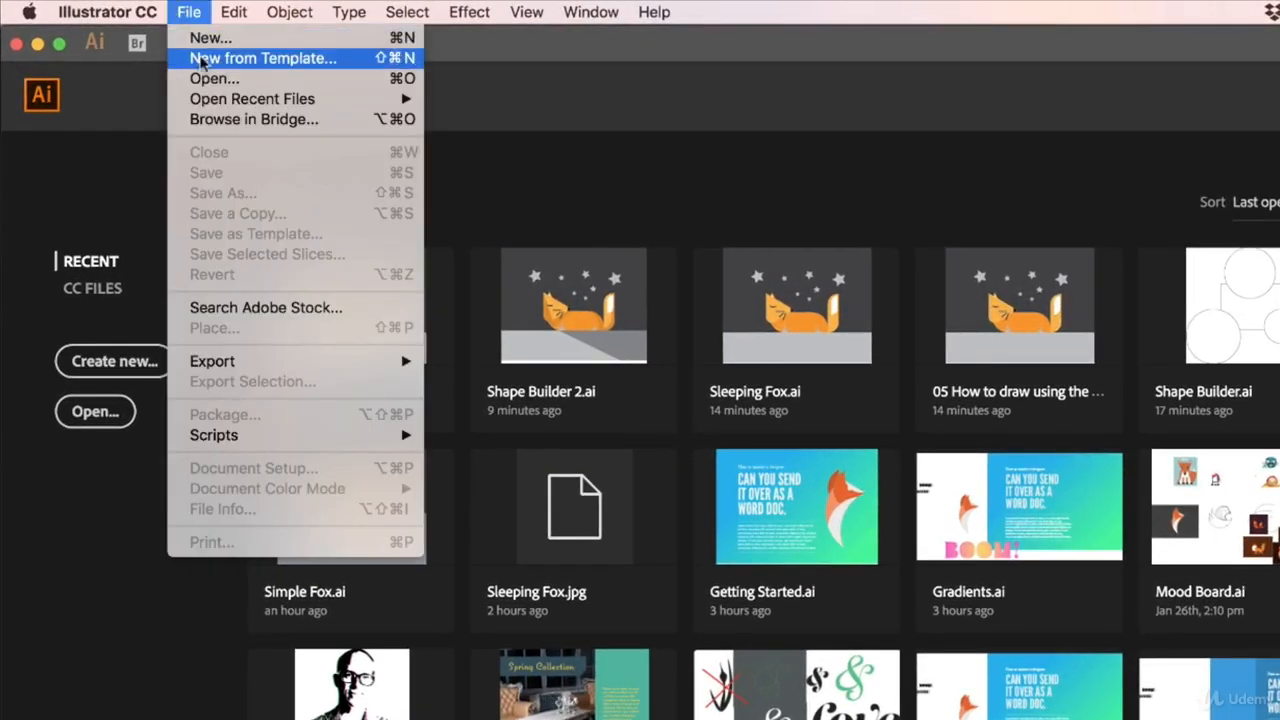
pyautogui.click(214, 78)
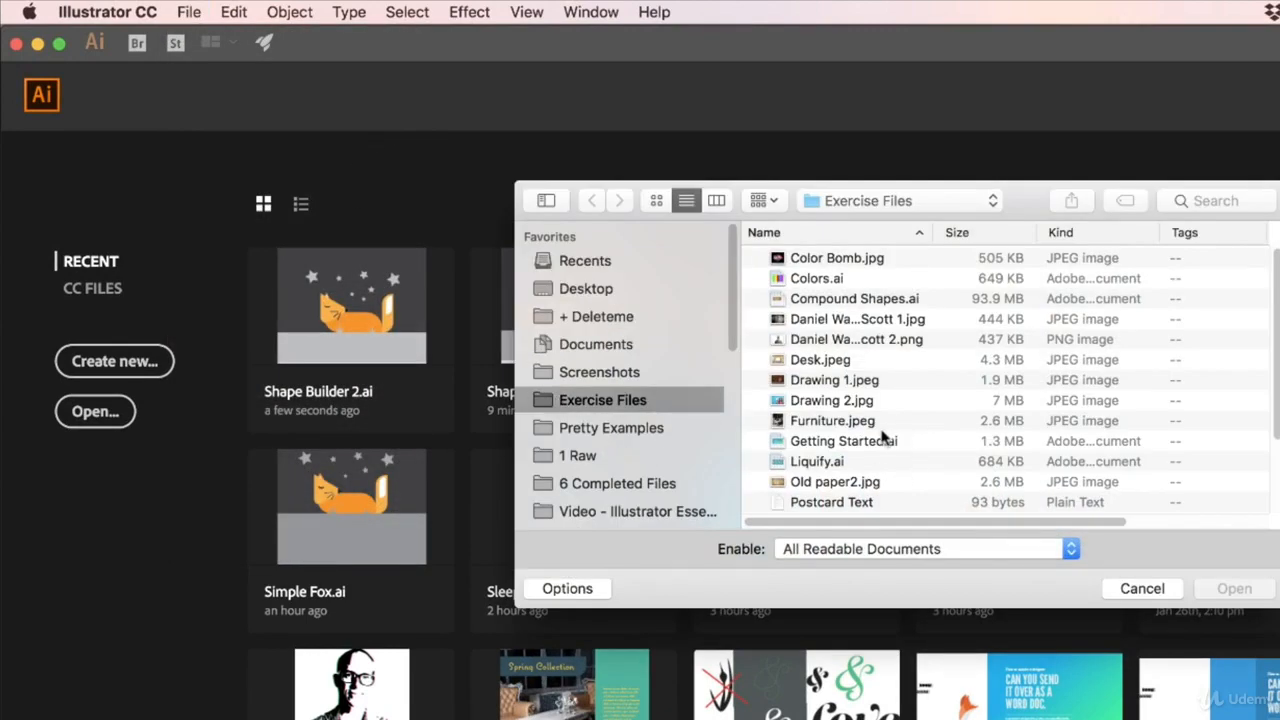
pyautogui.scroll(-3, 815, 455)
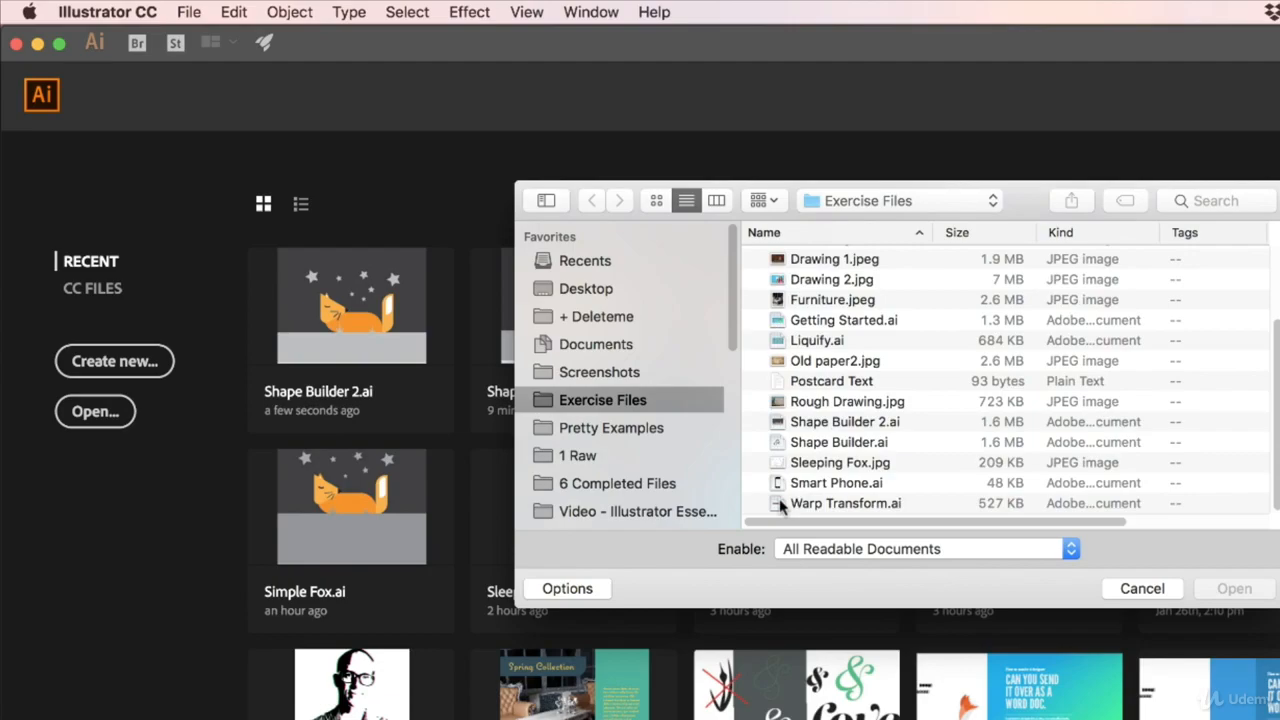
pyautogui.click(831, 424)
pyautogui.click(1236, 589)
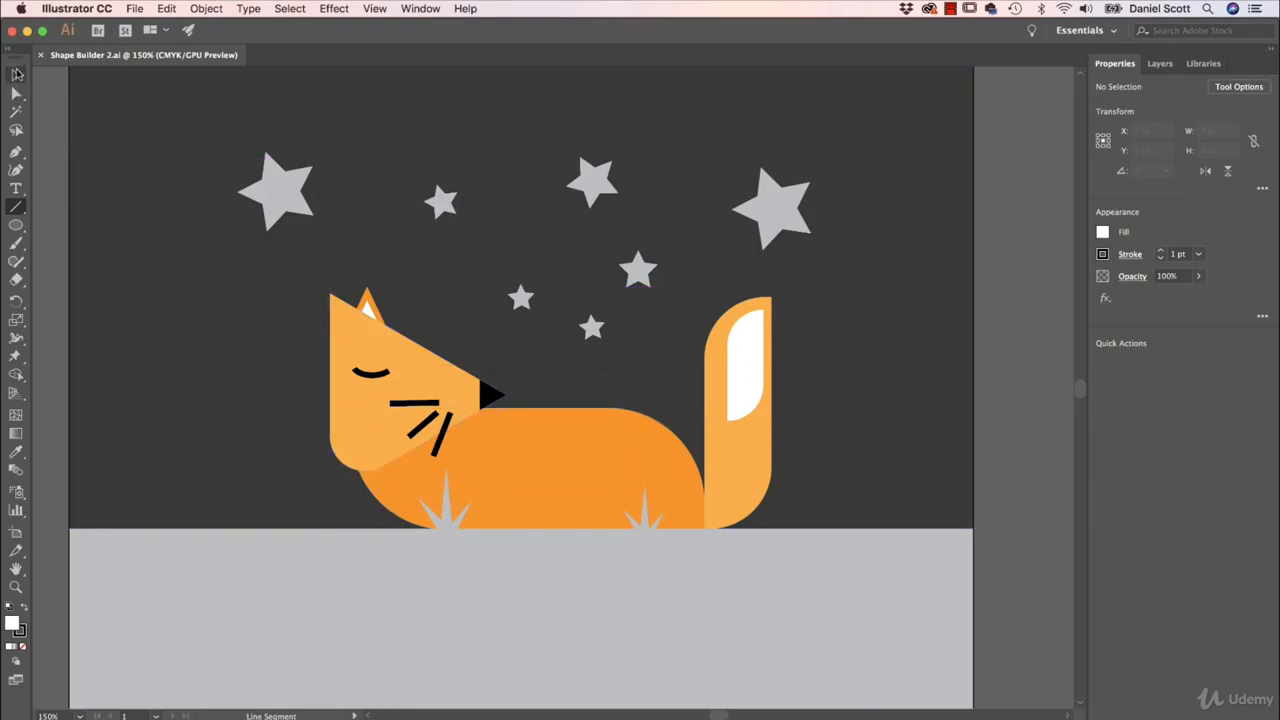
# Move the dark background rectangle off the artboard to the right and hide the template layer.
pyautogui.click(16, 76)
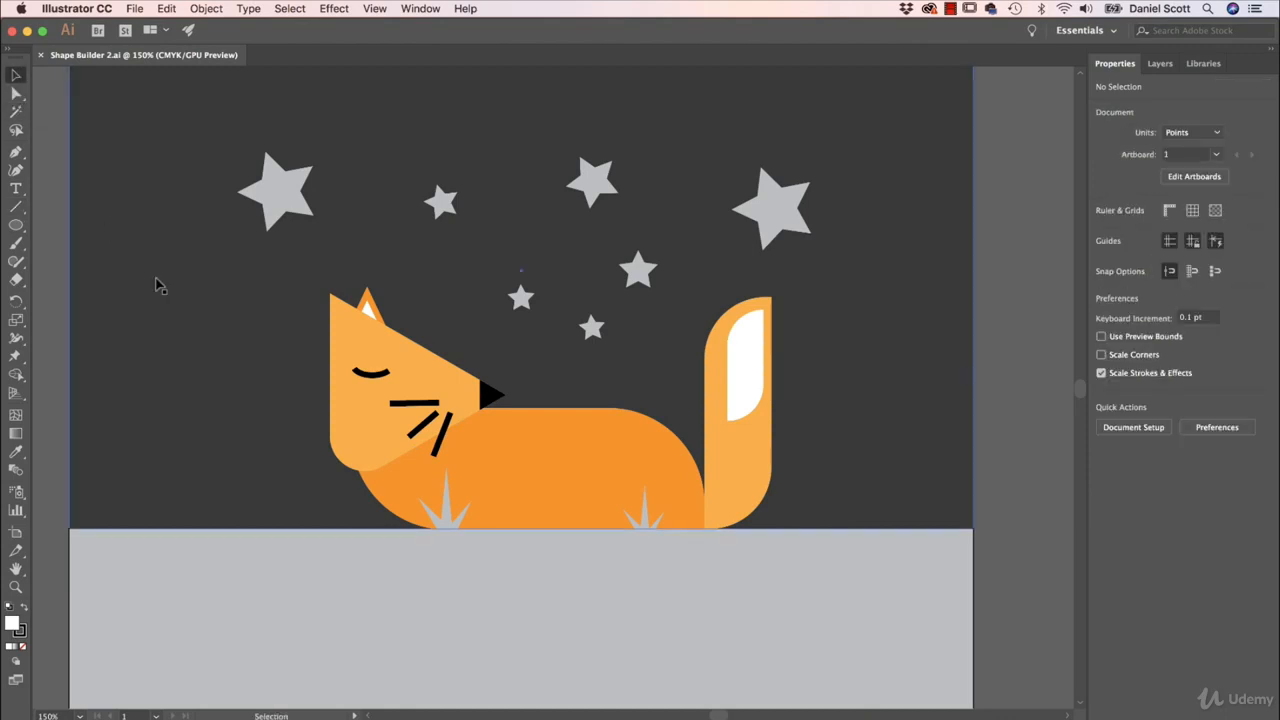
pyautogui.click(186, 365)
pyautogui.moveTo(149, 343); pyautogui.dragTo(1020, 357)
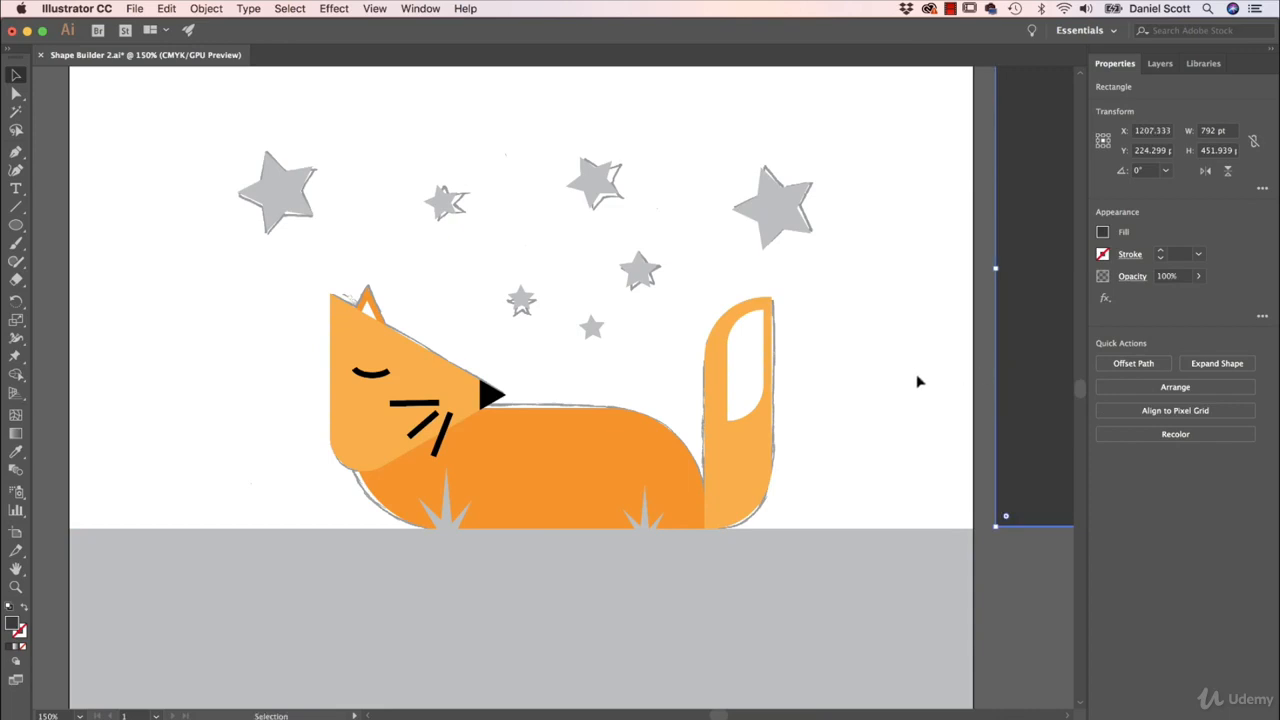
pyautogui.click(1160, 63)
pyautogui.click(1100, 104)
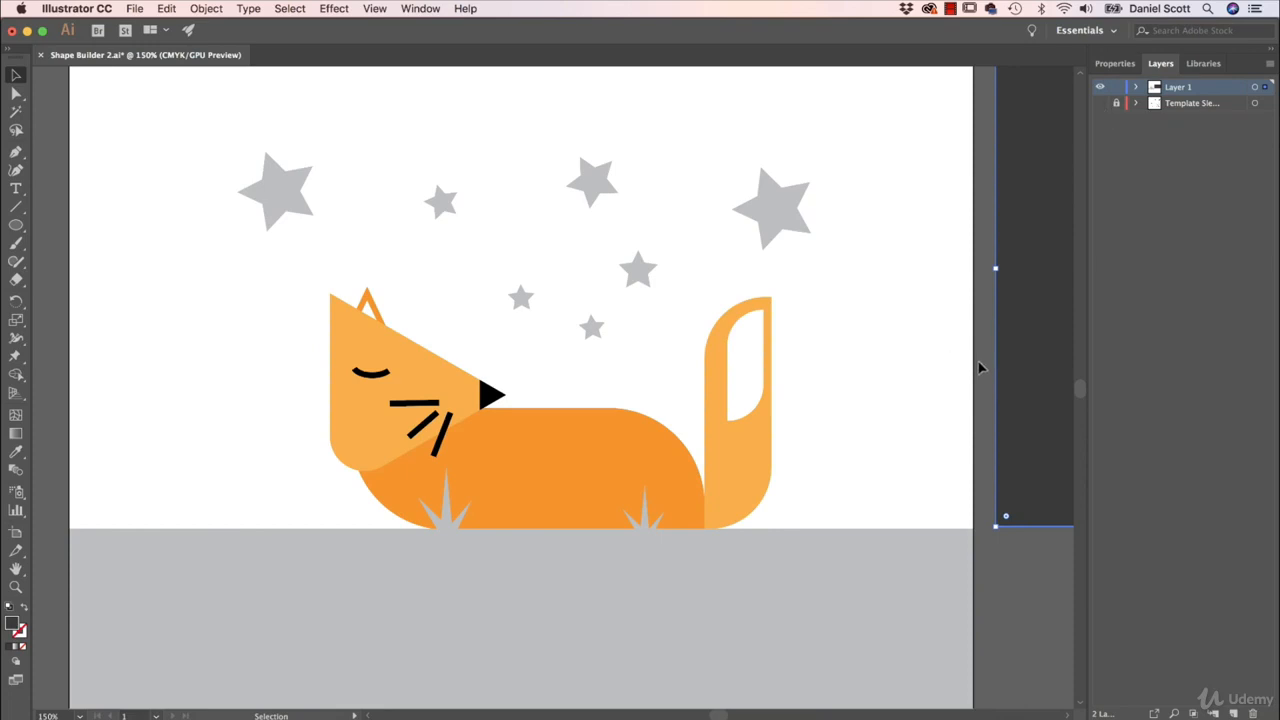
pyautogui.click(968, 415)
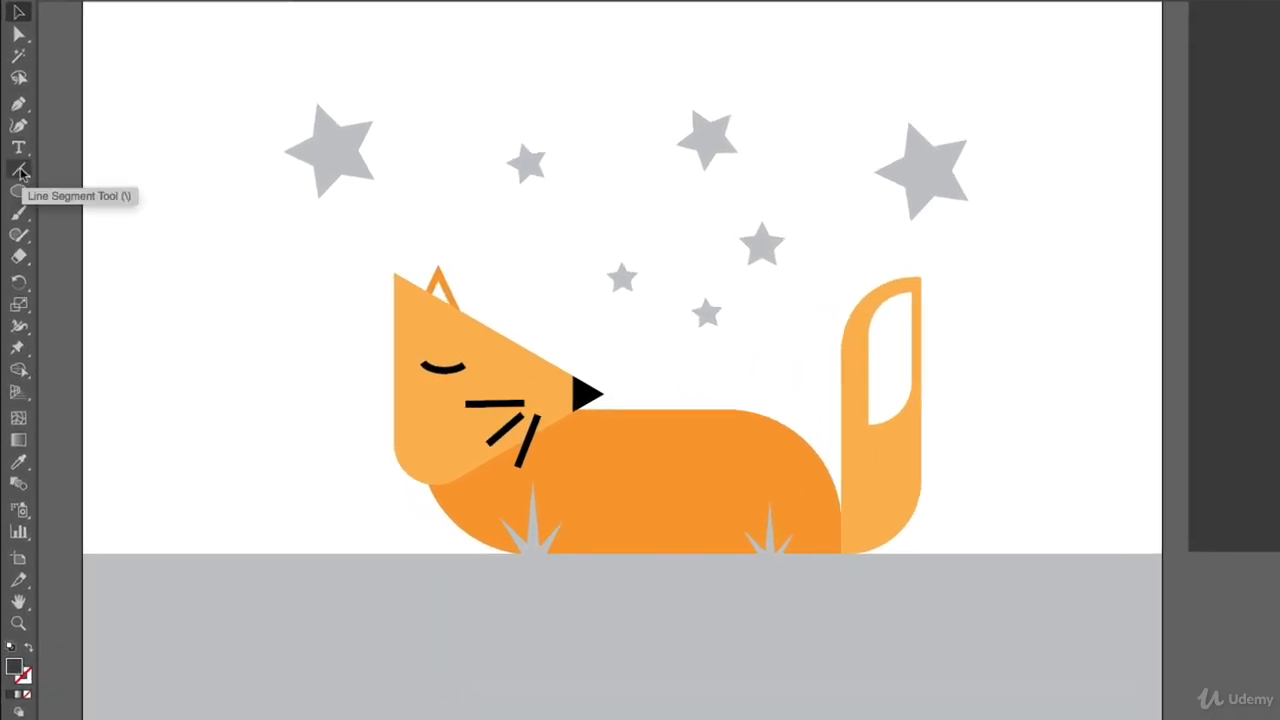
# Draw a straight line from the top corner of the fox's head diagonally down past its chin, and select it together with the head.
pyautogui.click(16, 207)
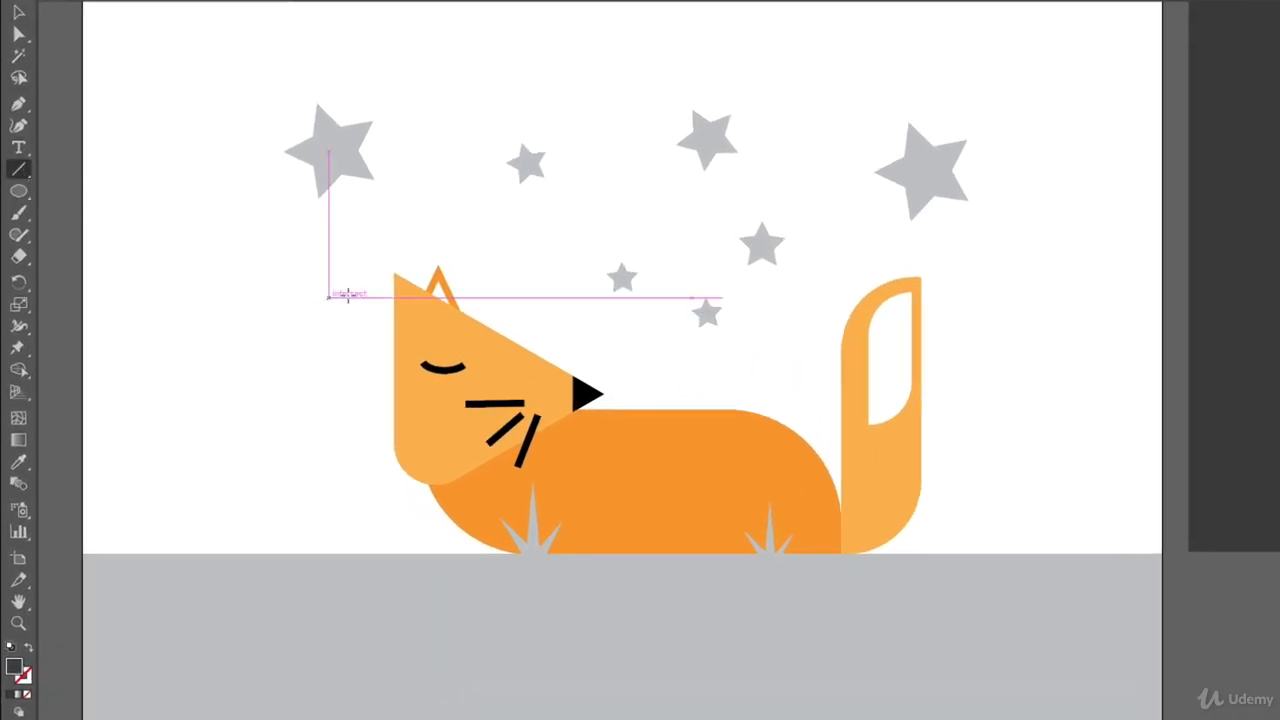
pyautogui.moveTo(393, 270); pyautogui.dragTo(481, 514)
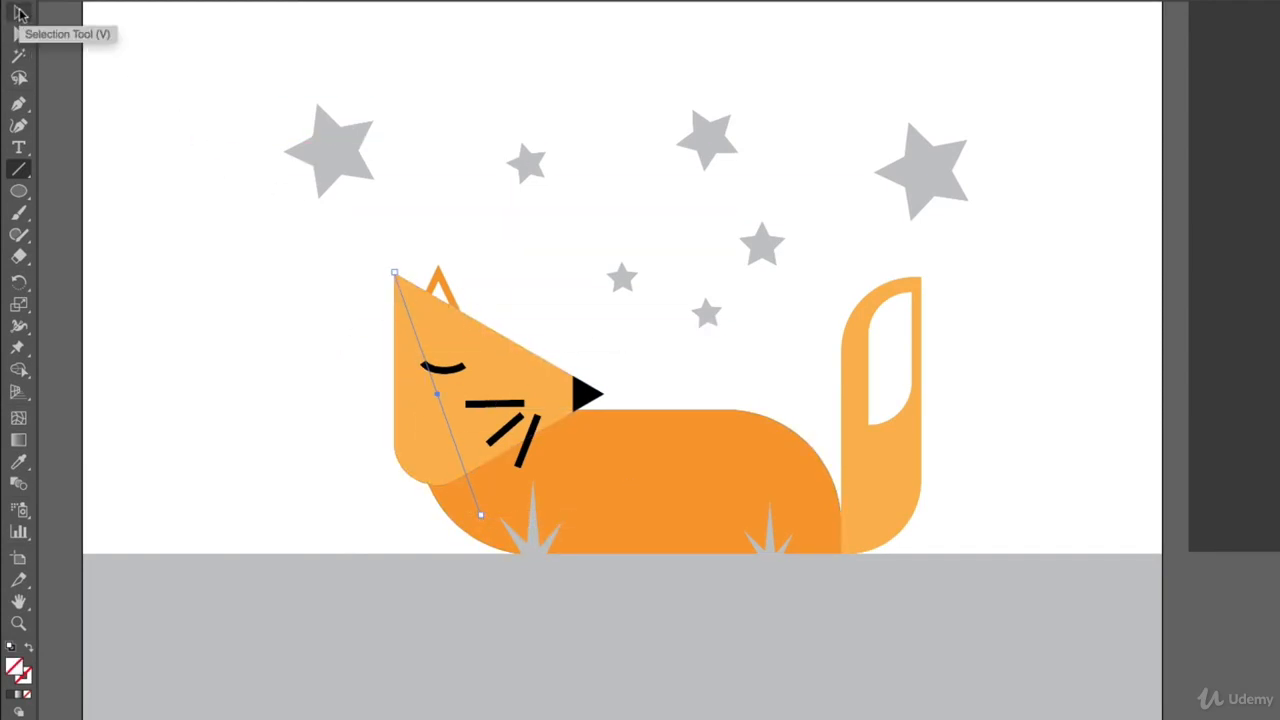
pyautogui.click(20, 12)
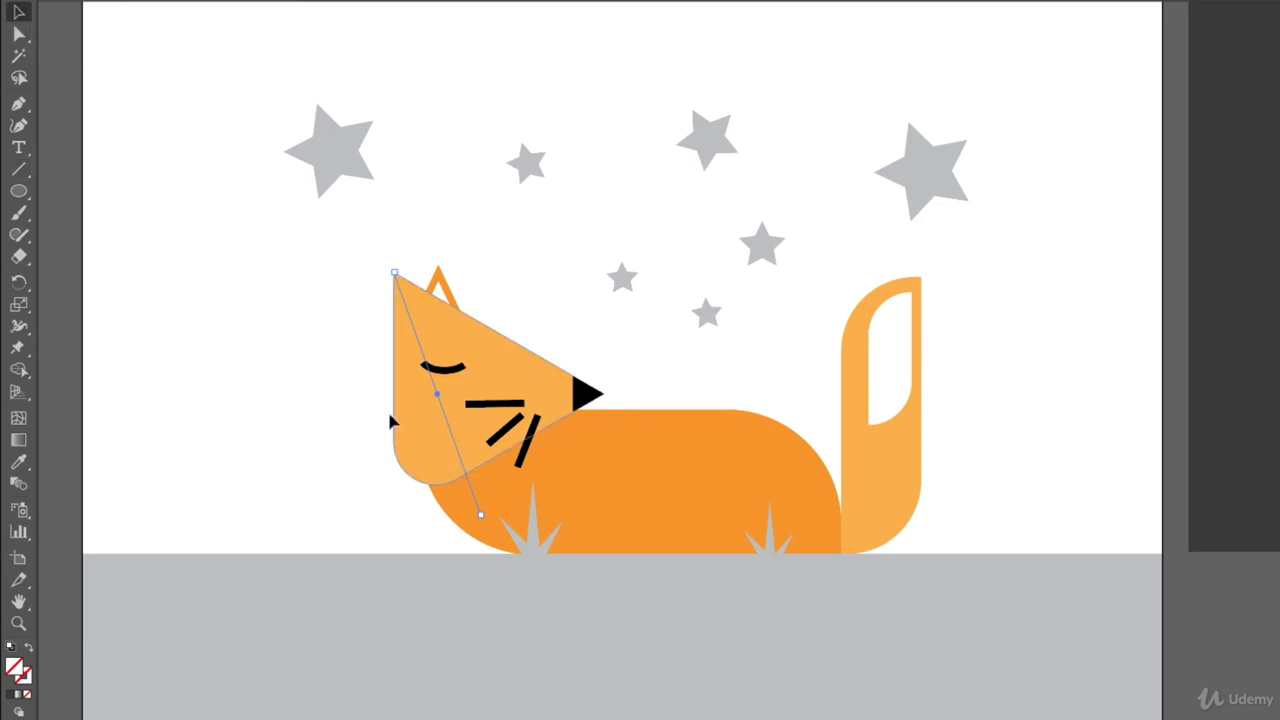
pyautogui.keyDown('shift'); pyautogui.click(416, 470); pyautogui.keyUp('shift')
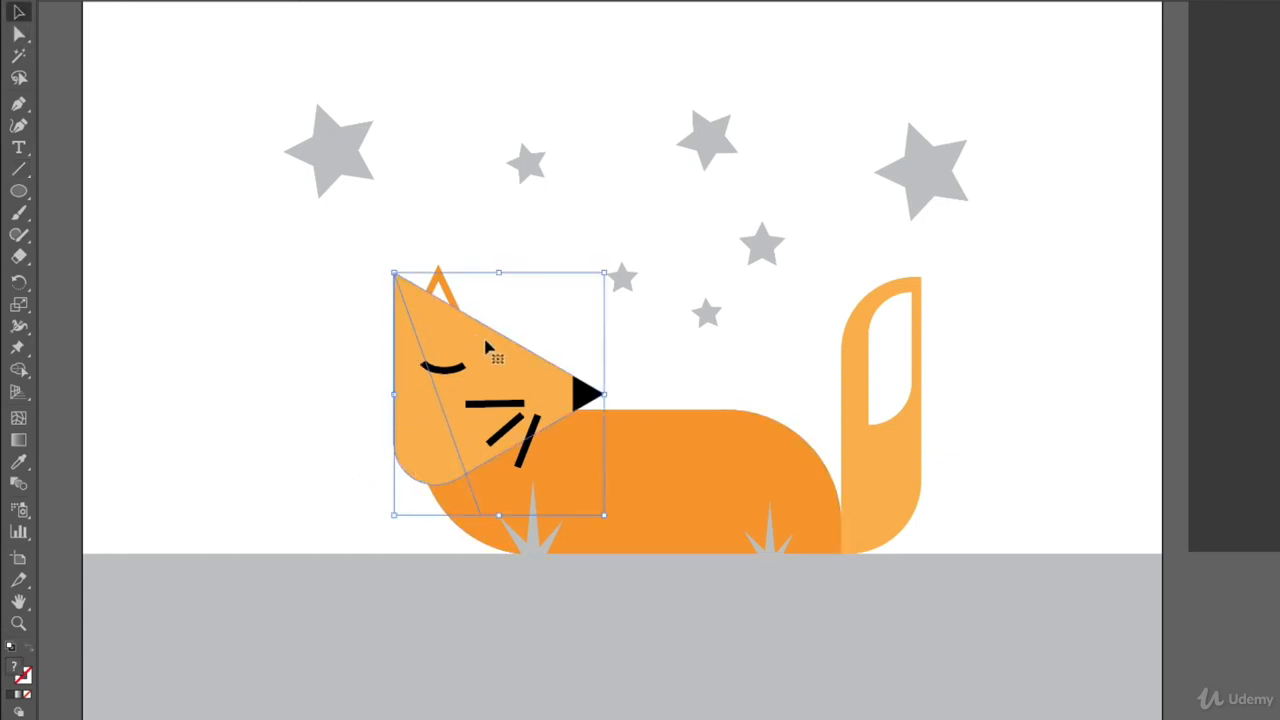
pyautogui.moveTo(455, 470); pyautogui.dragTo(122, 370)
pyautogui.press('super+z')
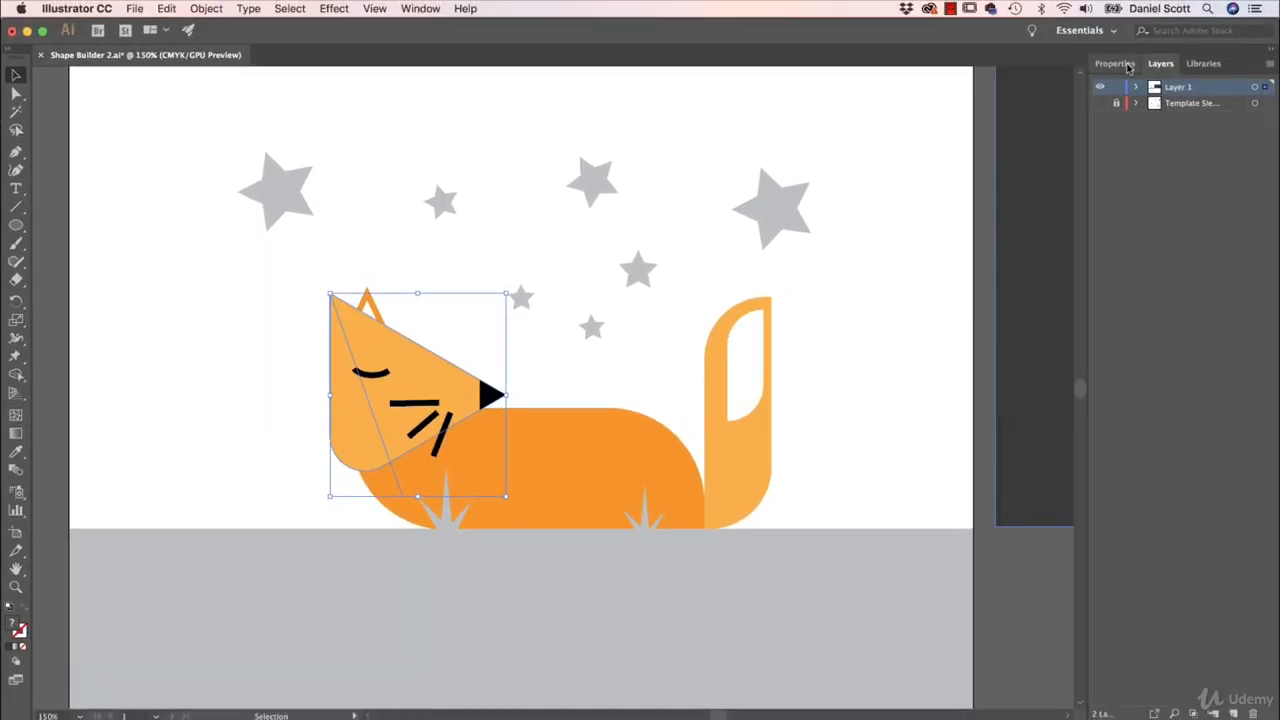
# Activate the Shape Builder tool and set its fill to the orange C=0 M=50 Y=100 swatch darkened to K=10.
pyautogui.click(1126, 65)
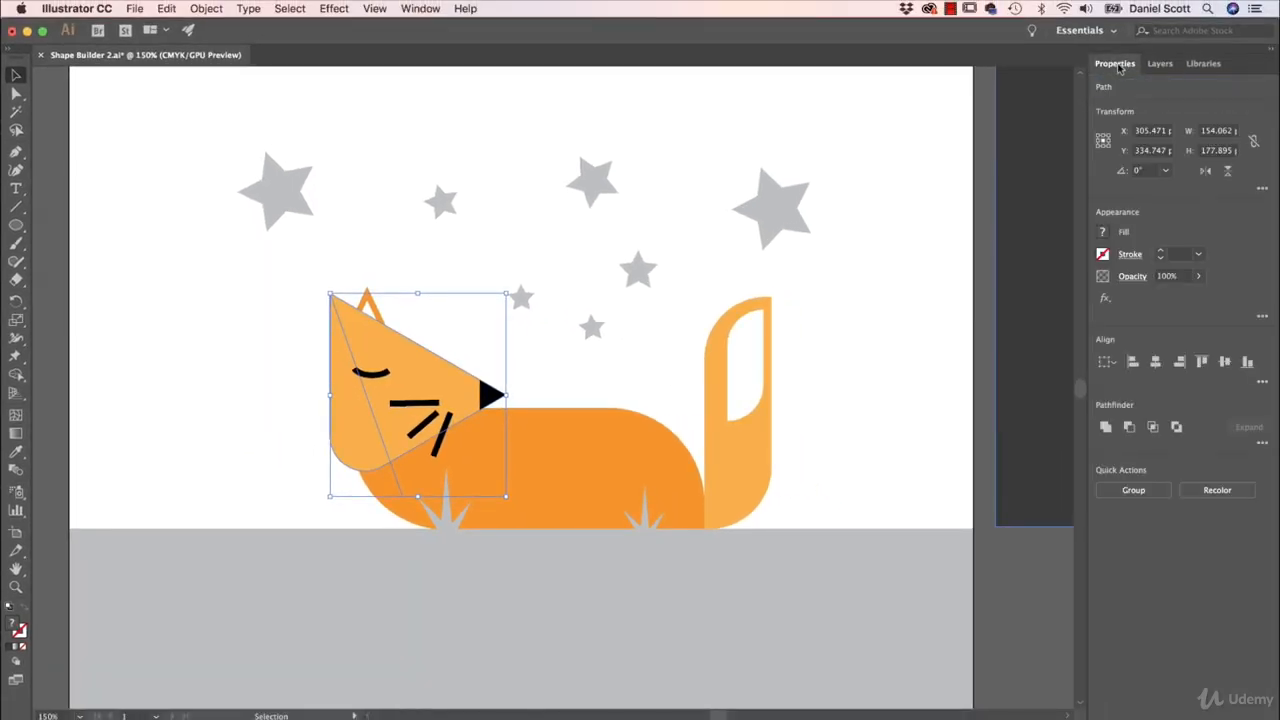
pyautogui.click(17, 376)
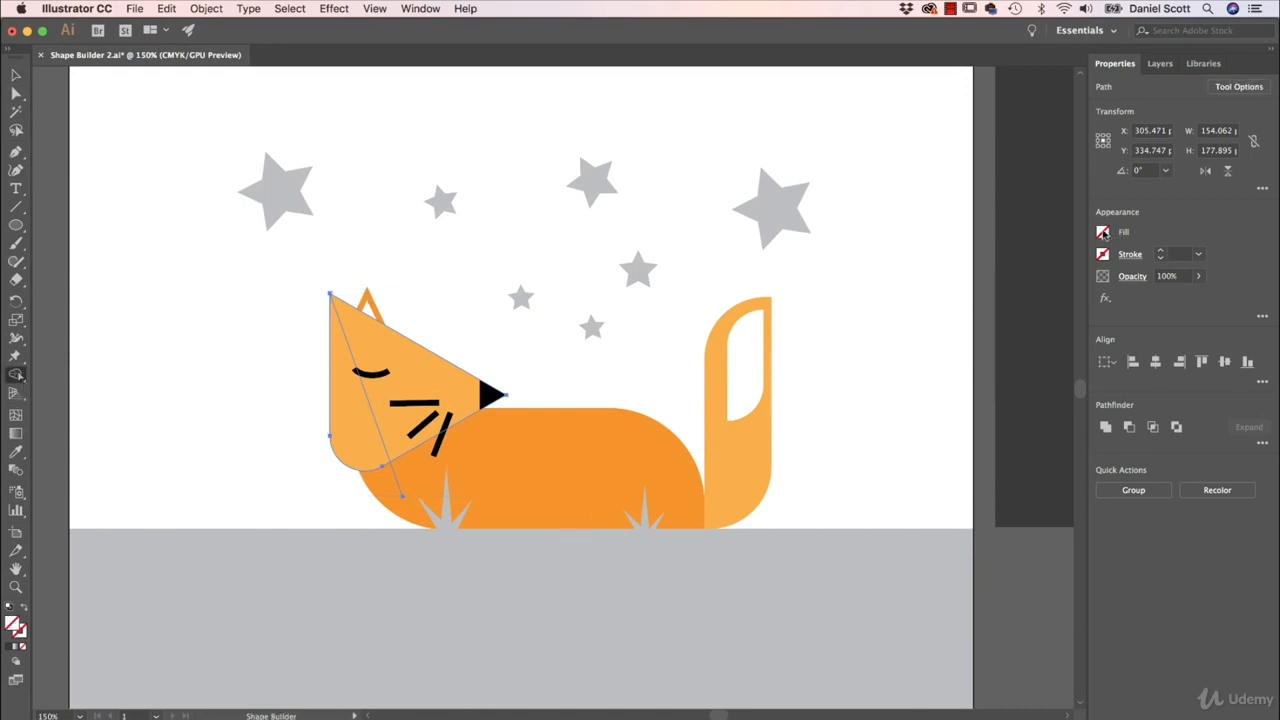
pyautogui.click(1103, 232)
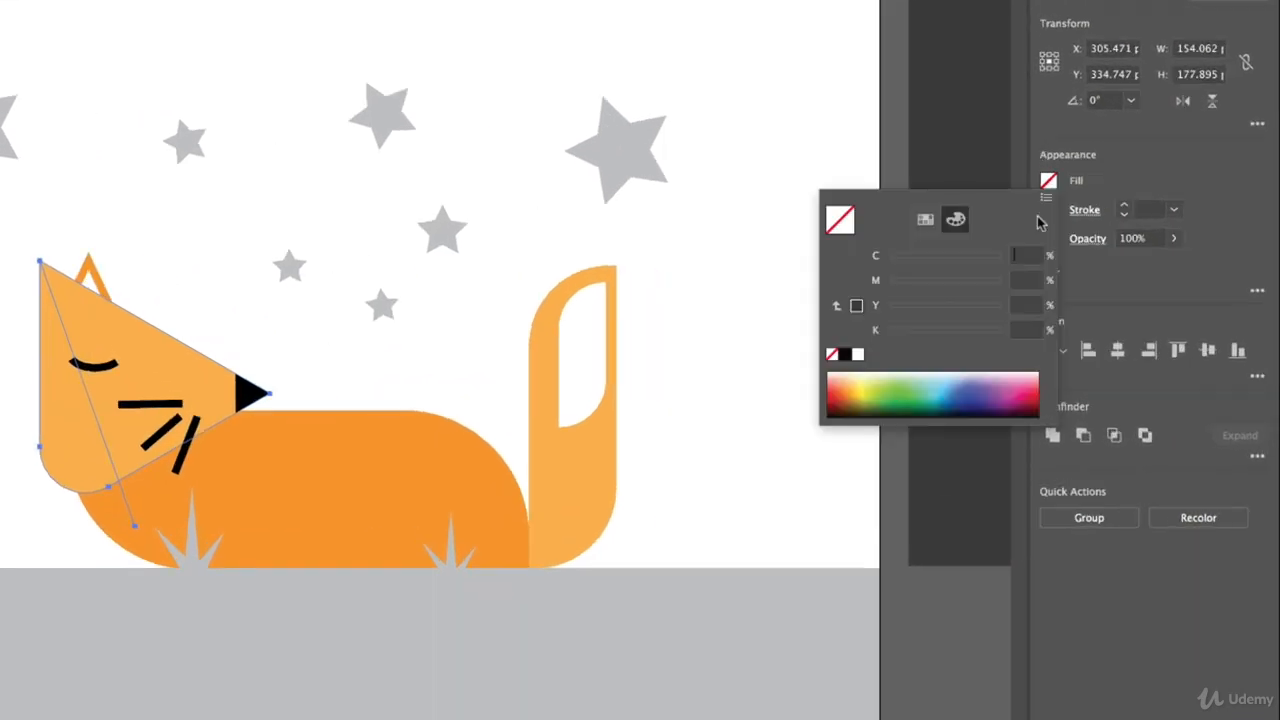
pyautogui.click(925, 220)
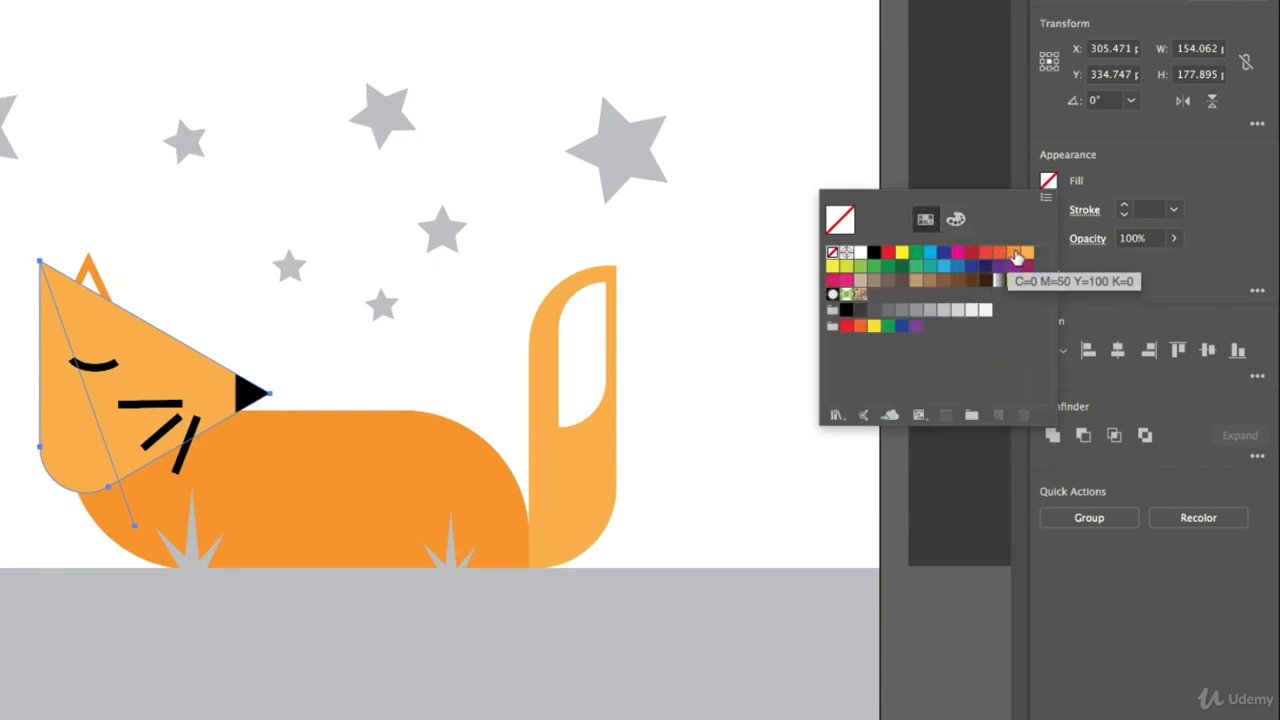
pyautogui.click(1013, 252)
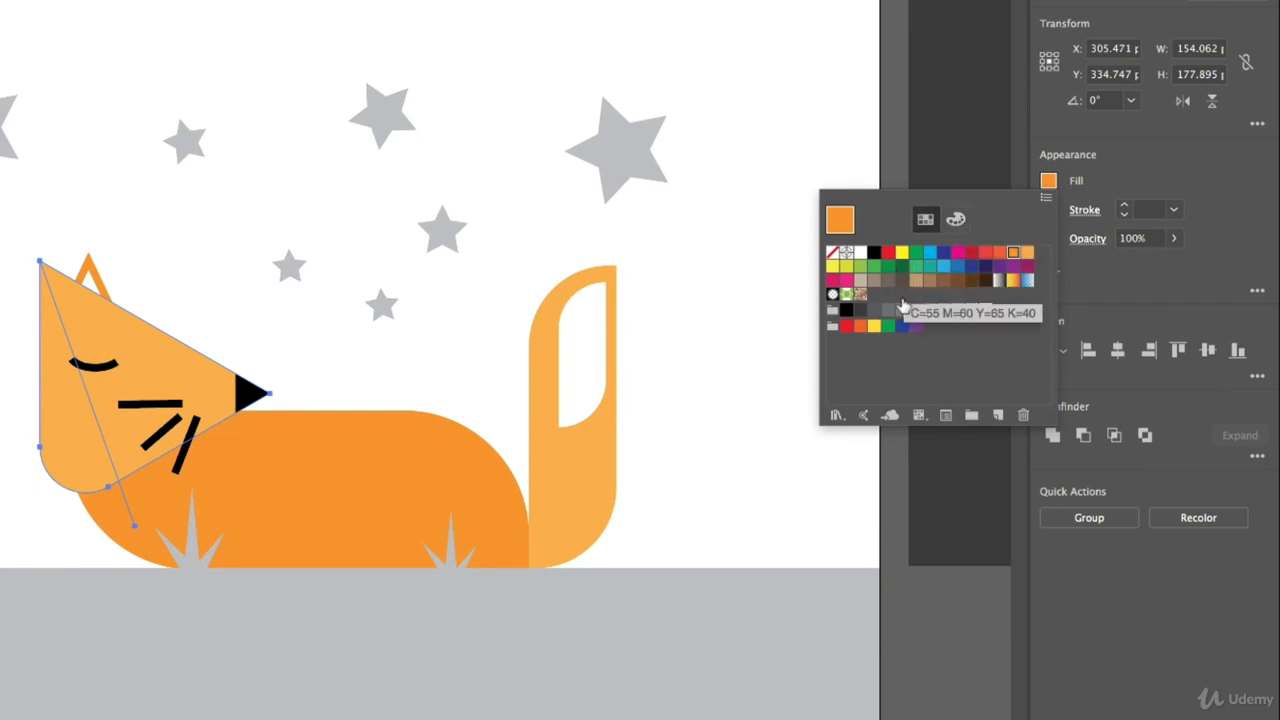
pyautogui.click(956, 222)
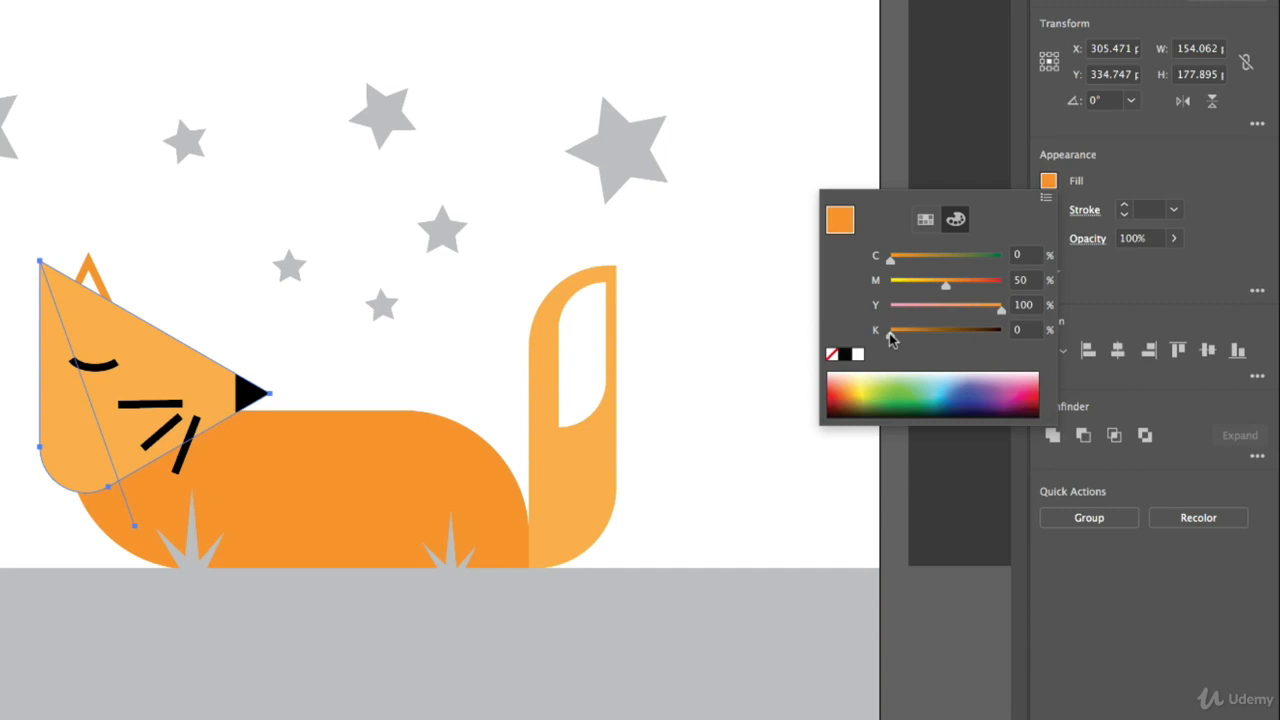
pyautogui.moveTo(891, 333); pyautogui.dragTo(927, 335)
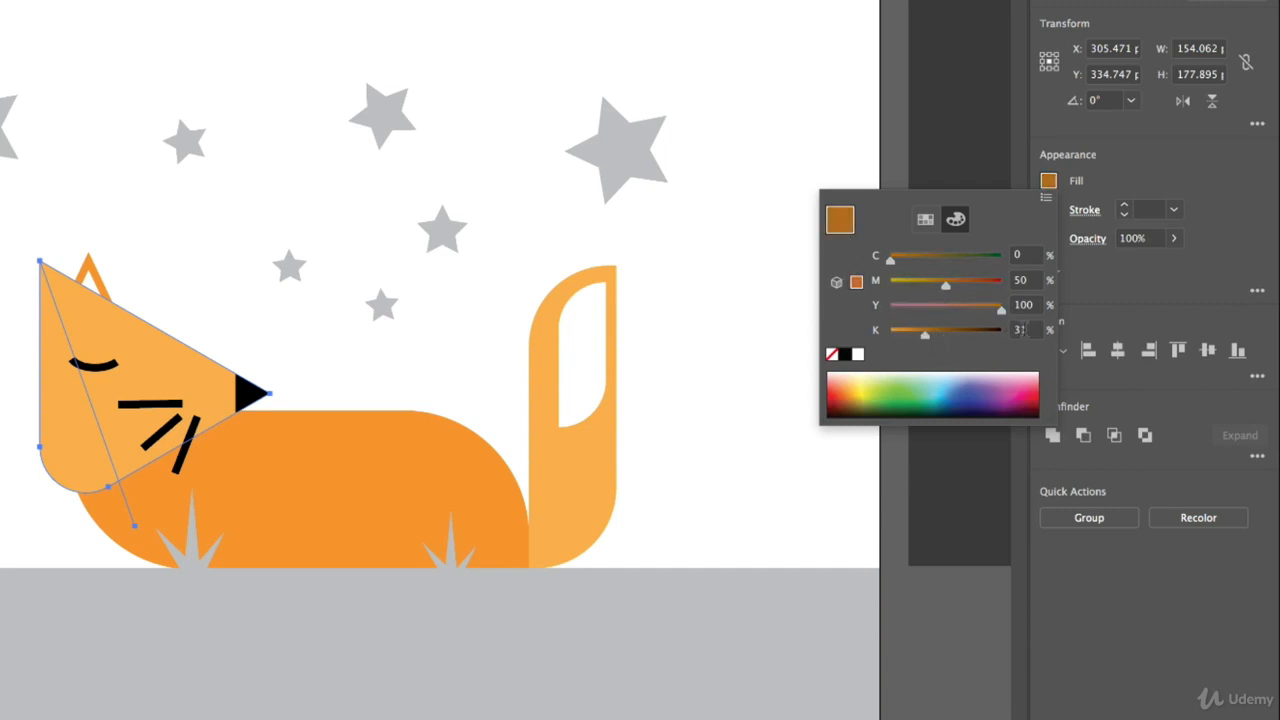
pyautogui.click(1019, 330)
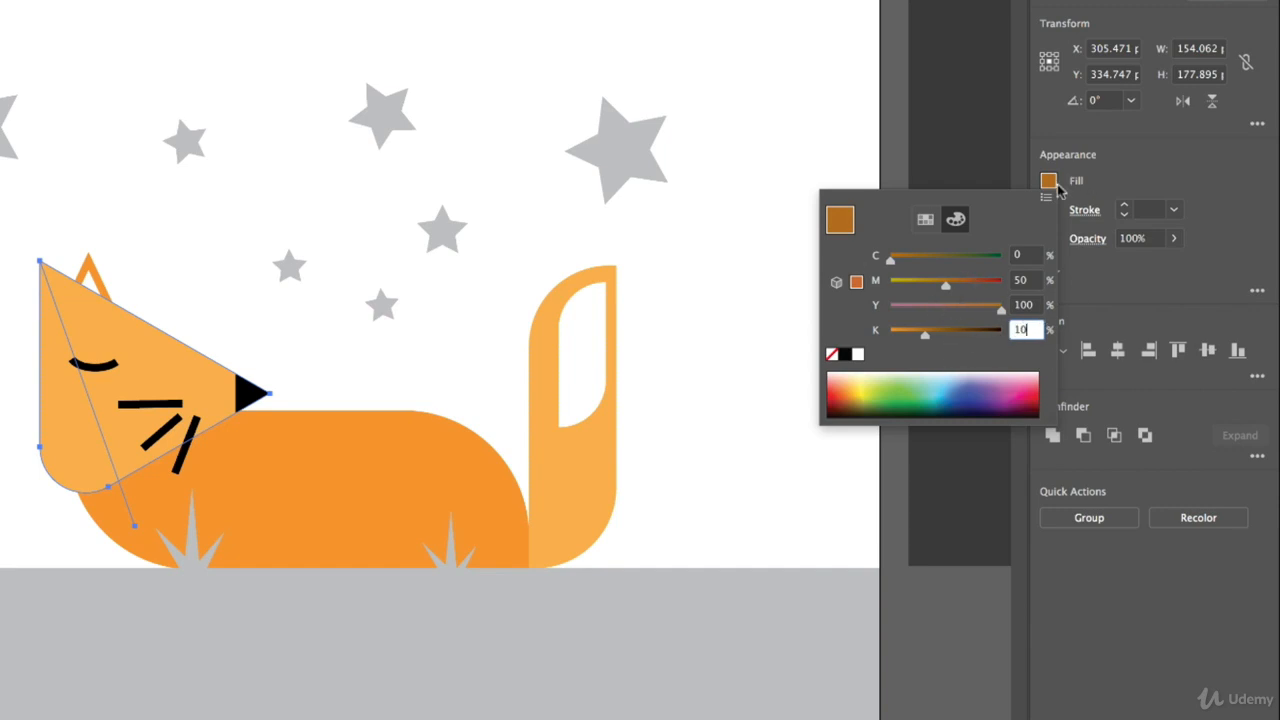
pyautogui.click(1177, 162)
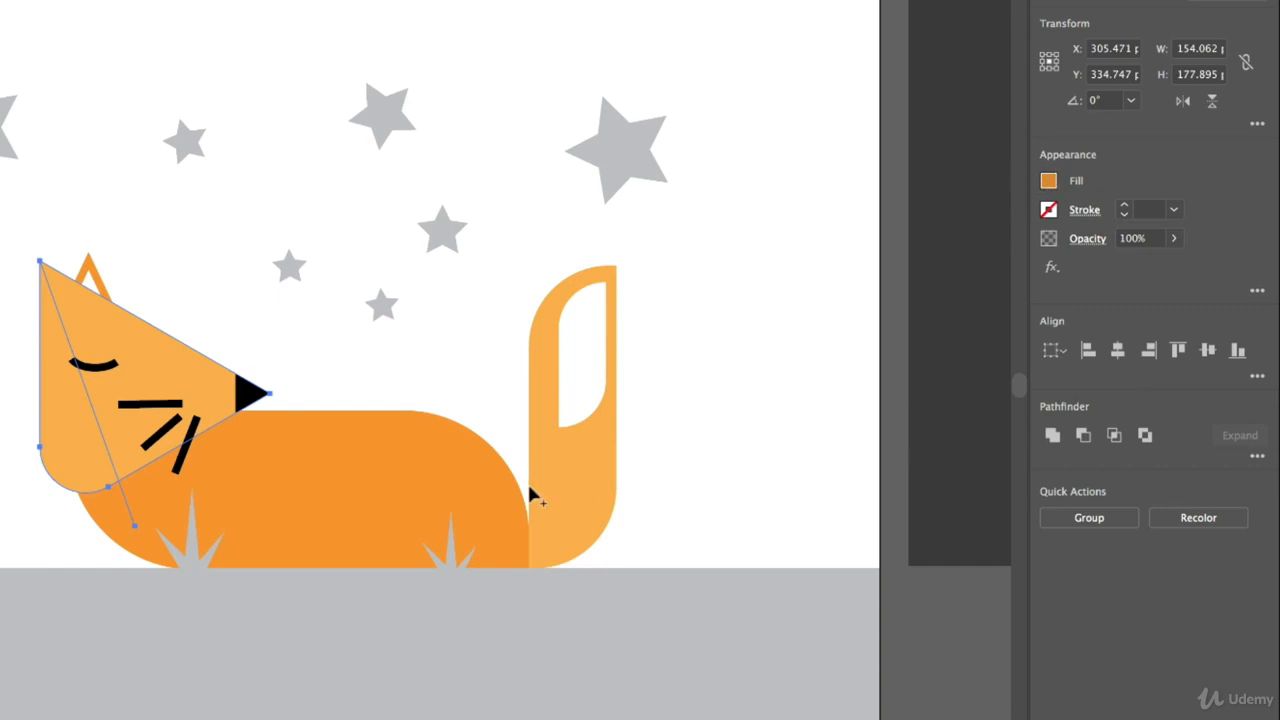
# Fill the back section of the fox's head with the darker orange using Shape Builder, and delete the leftover line stub below the chin.
pyautogui.click(73, 420)
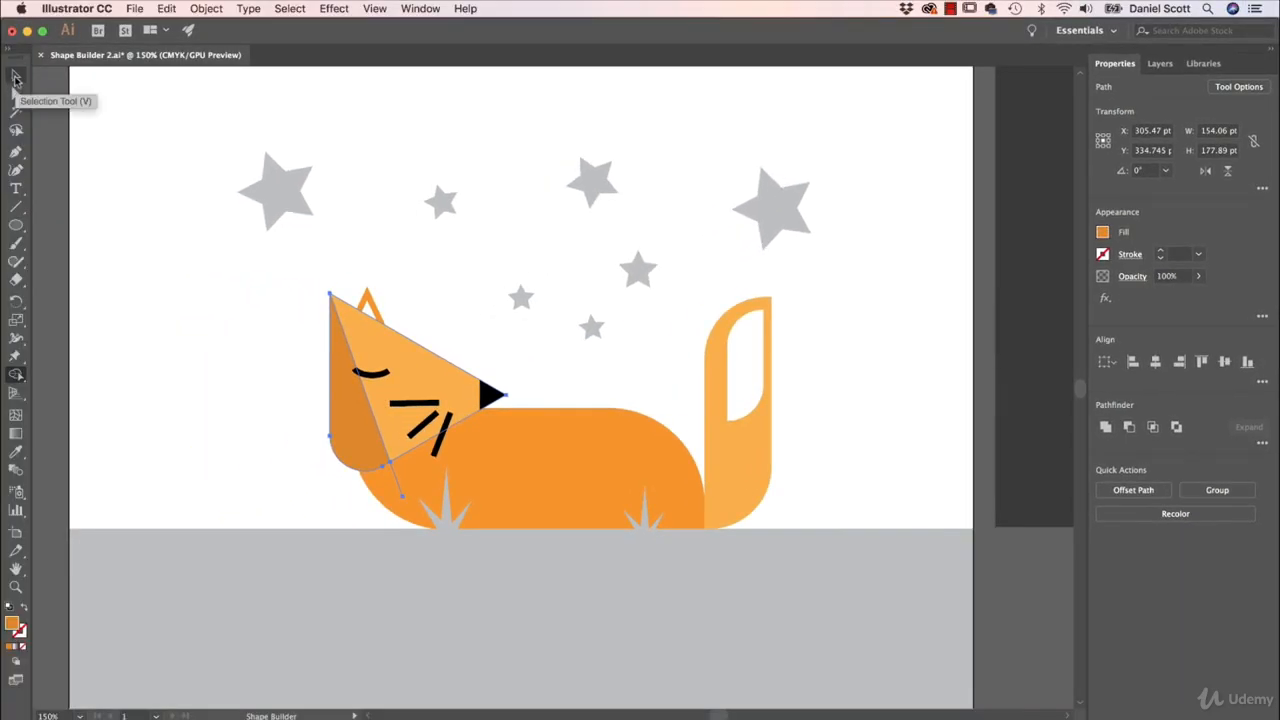
pyautogui.click(16, 77)
pyautogui.click(238, 385)
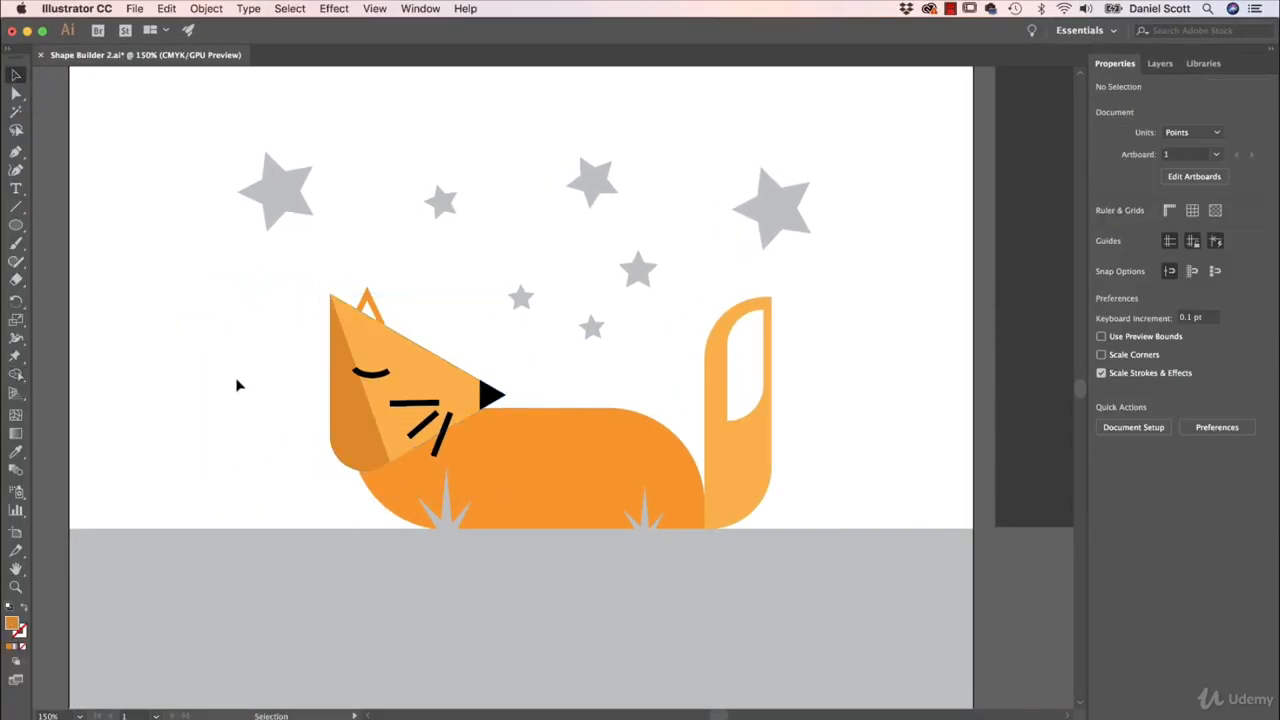
pyautogui.click(395, 485)
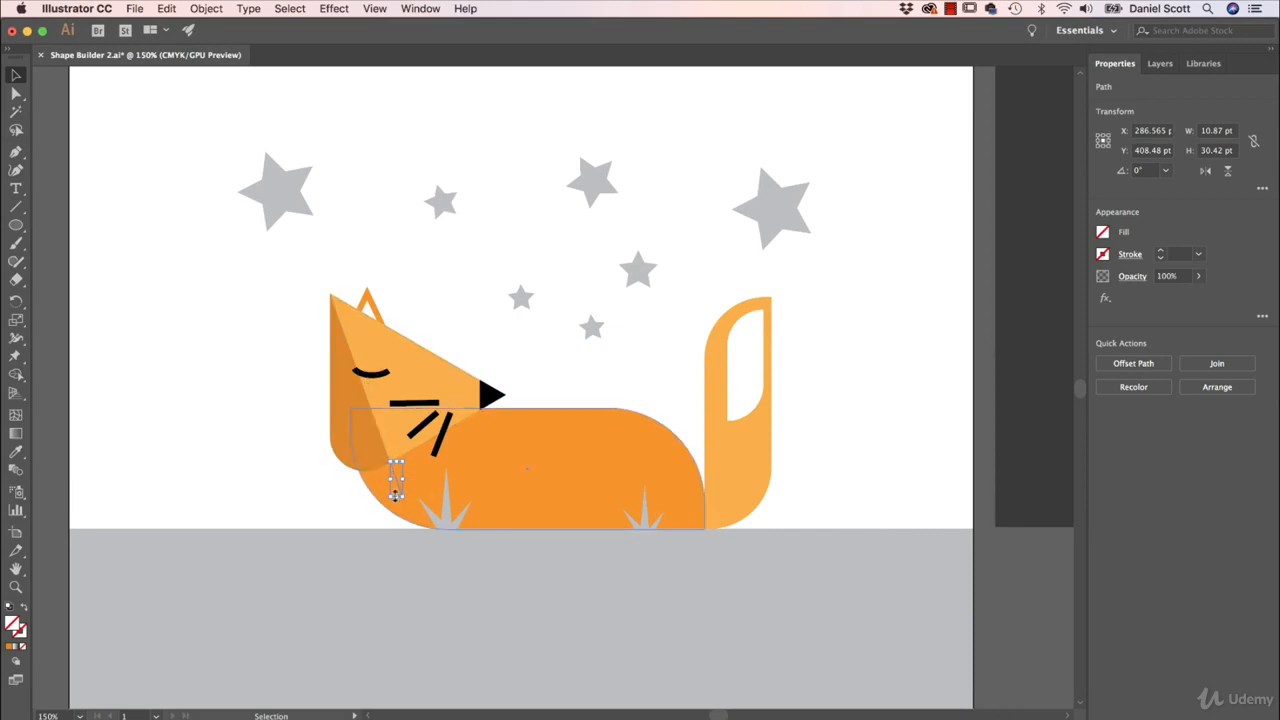
pyautogui.press('Delete')
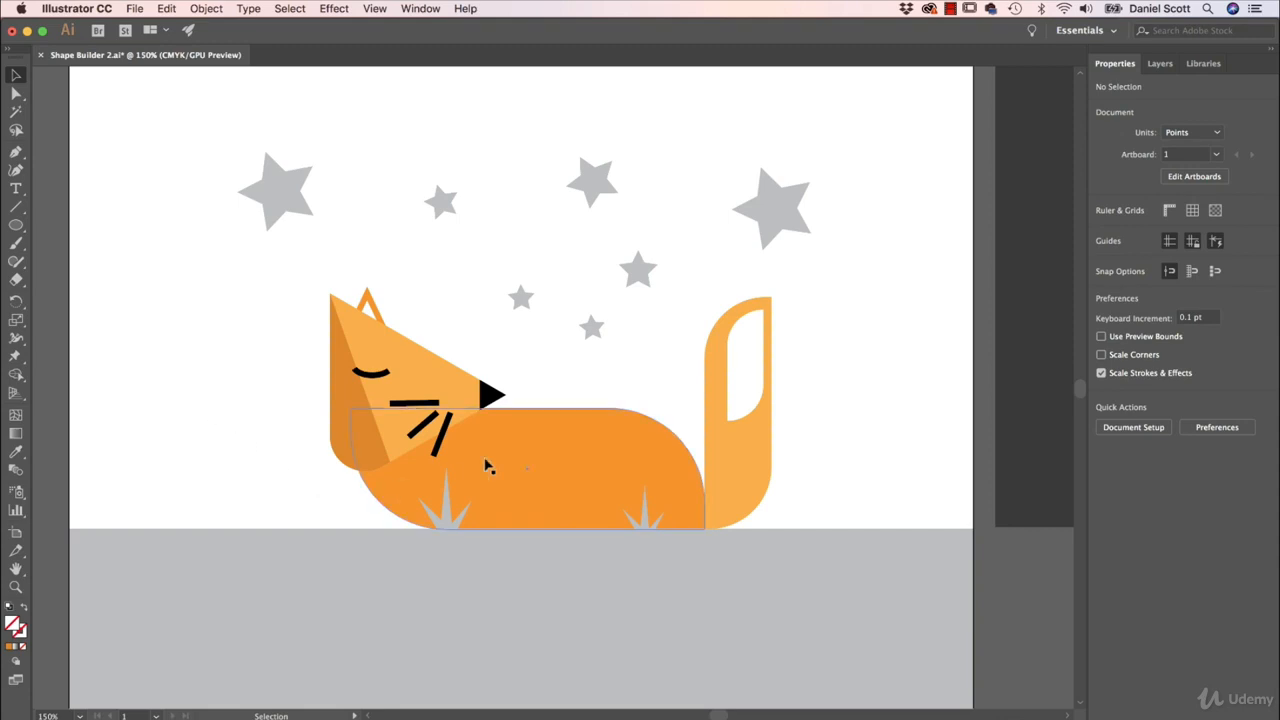
# Draw a diagonal line about 178 pt wide and 113 pt high across the body below the head, and select it with the body.
pyautogui.click(15, 206)
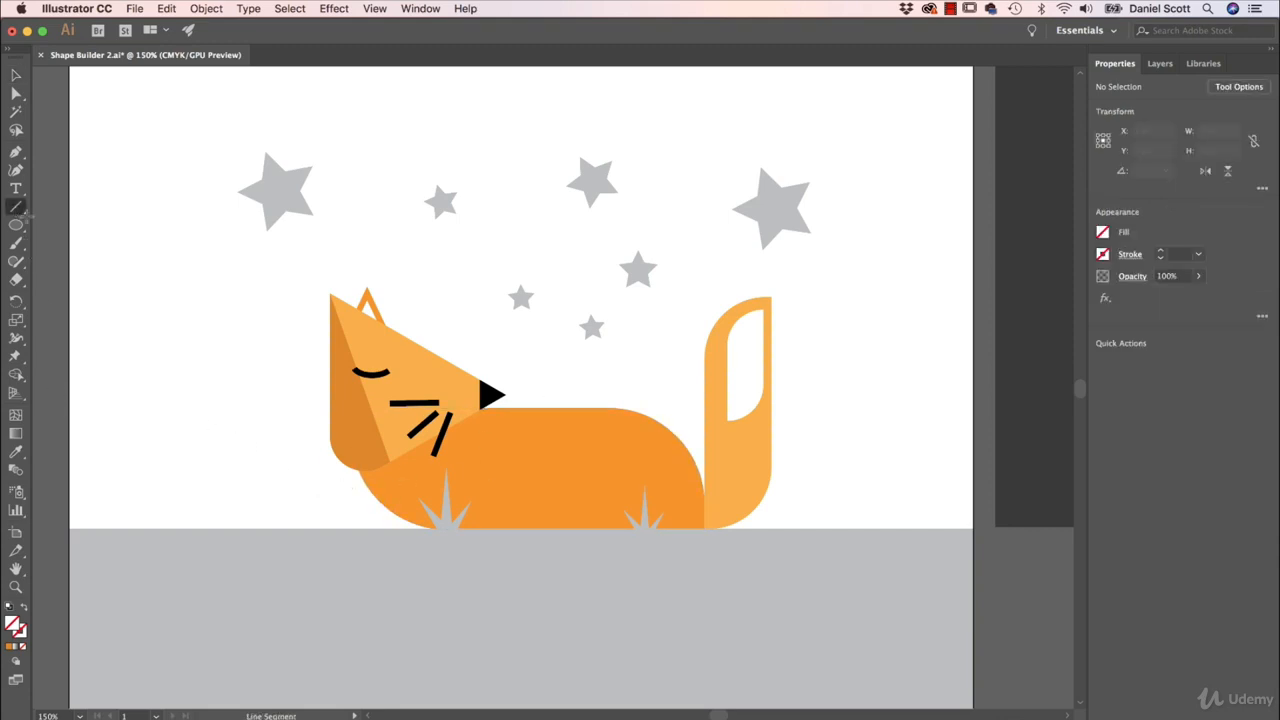
pyautogui.moveTo(543, 400); pyautogui.dragTo(341, 527)
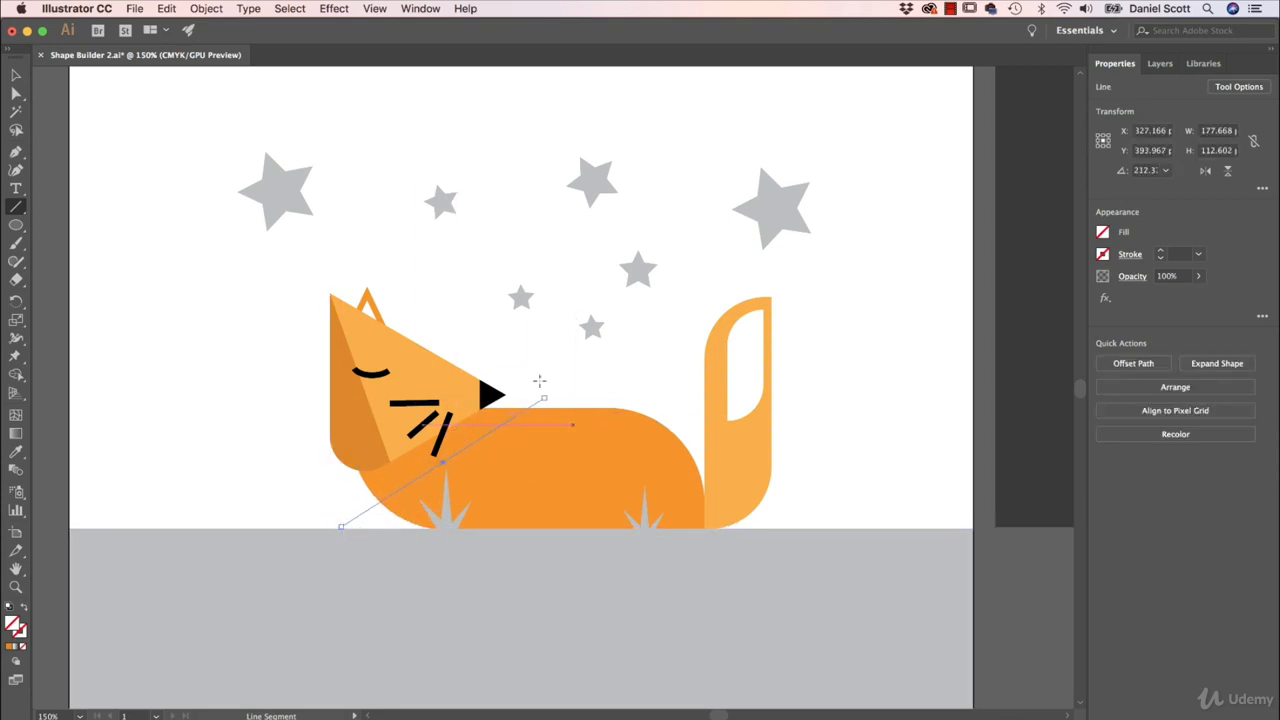
pyautogui.click(16, 75)
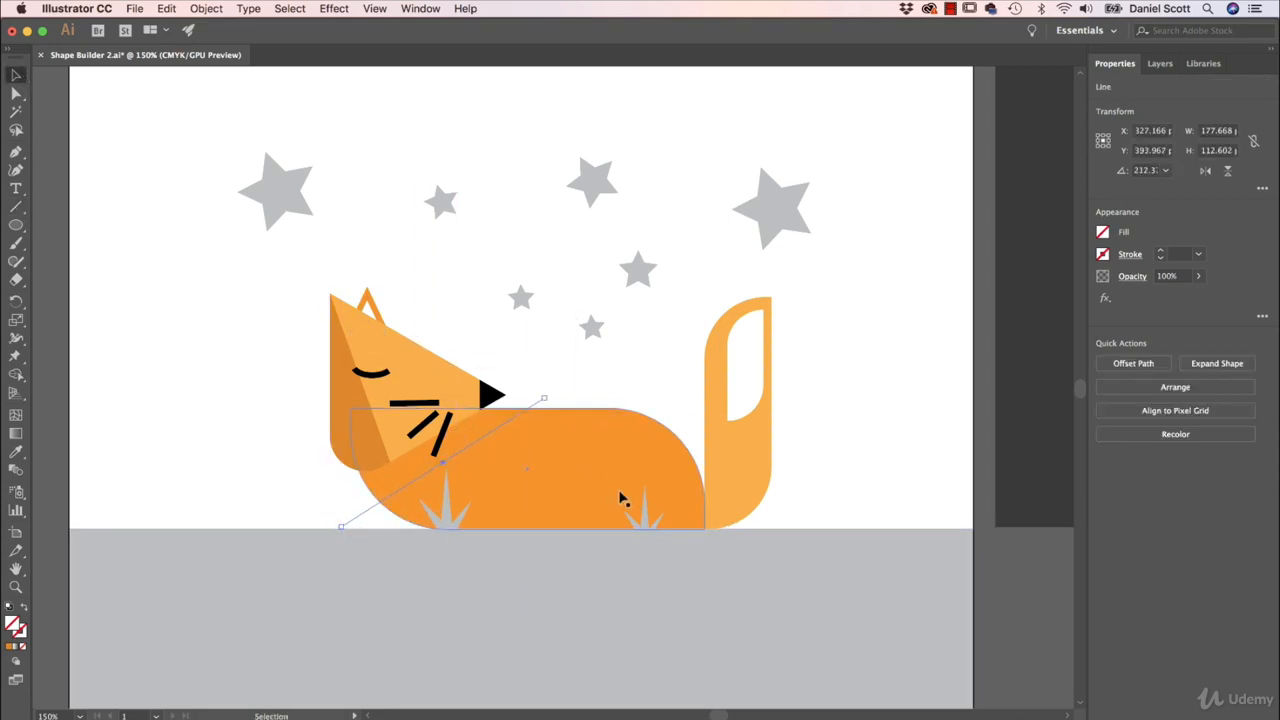
pyautogui.keyDown('shift'); pyautogui.click(556, 464); pyautogui.keyUp('shift')
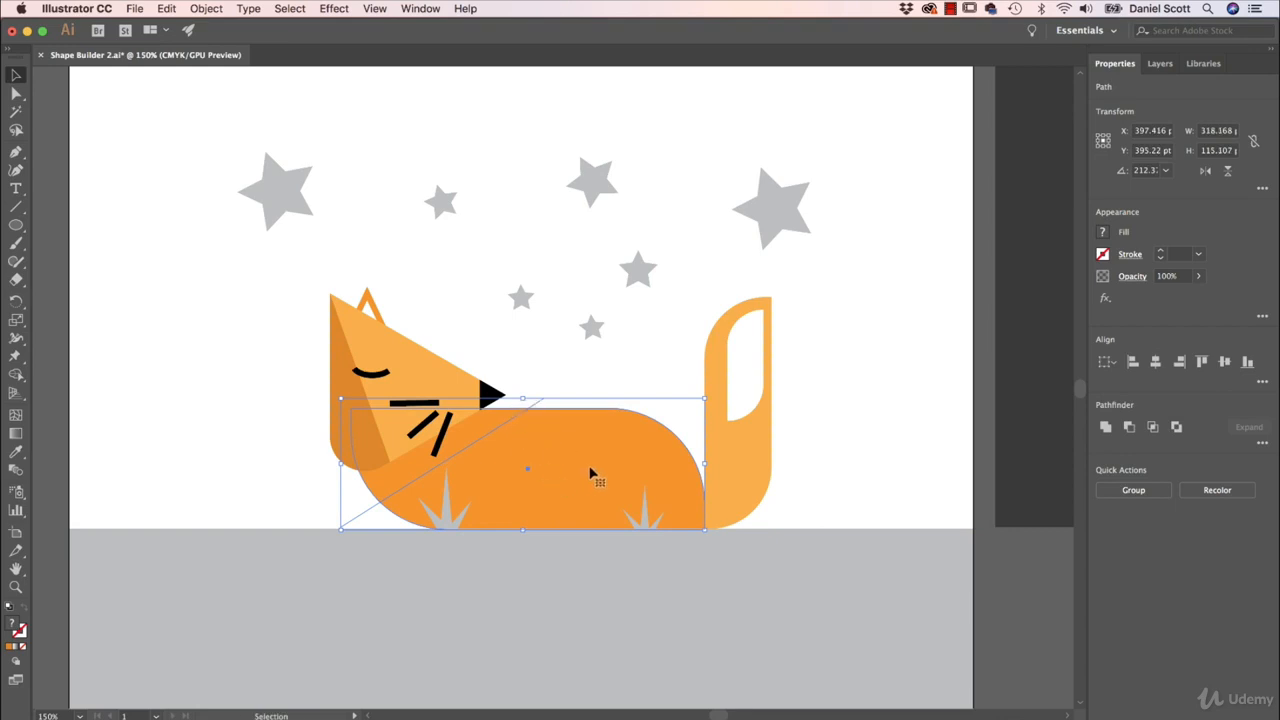
# Use Shape Builder with the recent darker orange, K=10, to split off and fill the body's front section, then deselect everything.
pyautogui.click(1105, 234)
pyautogui.click(16, 374)
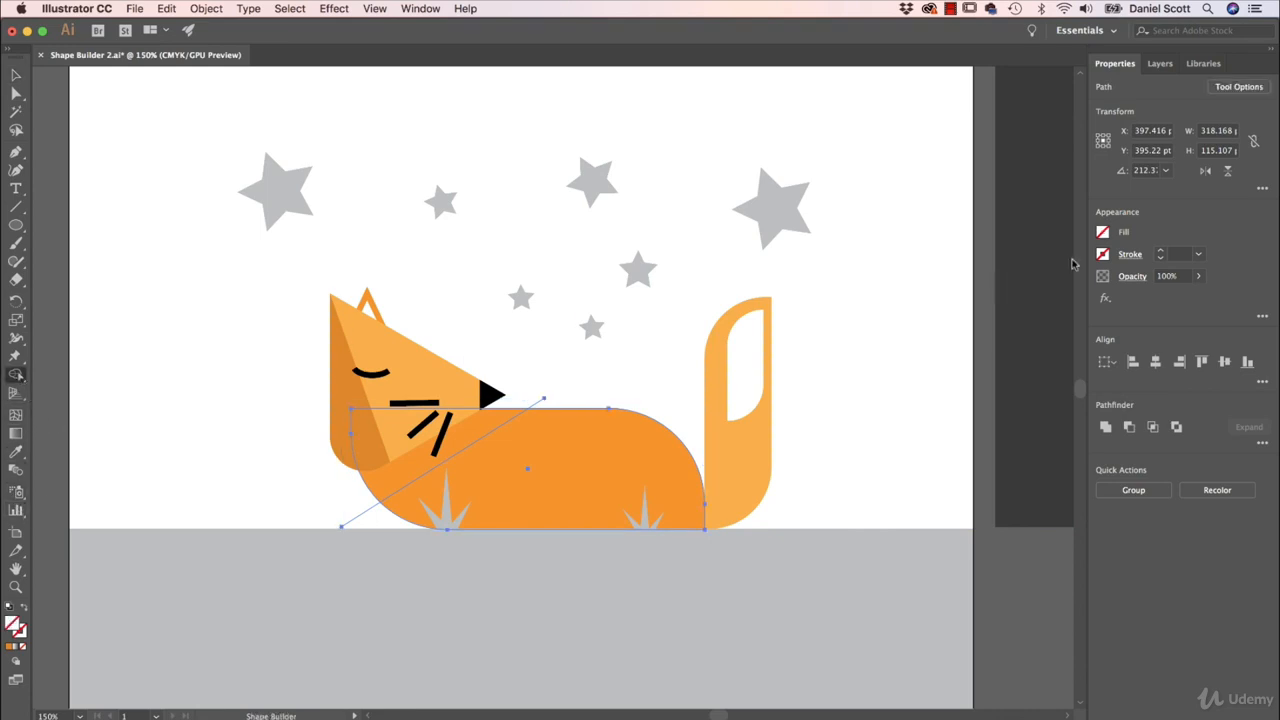
pyautogui.click(1103, 234)
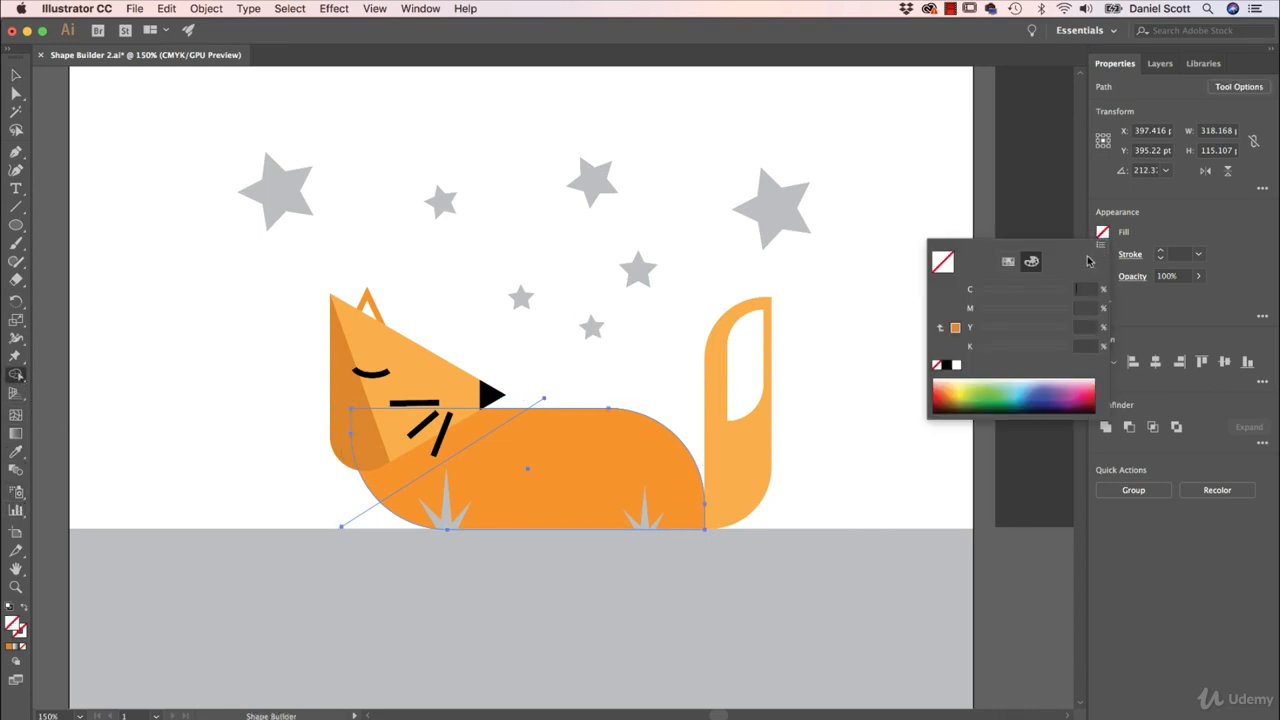
pyautogui.click(955, 329)
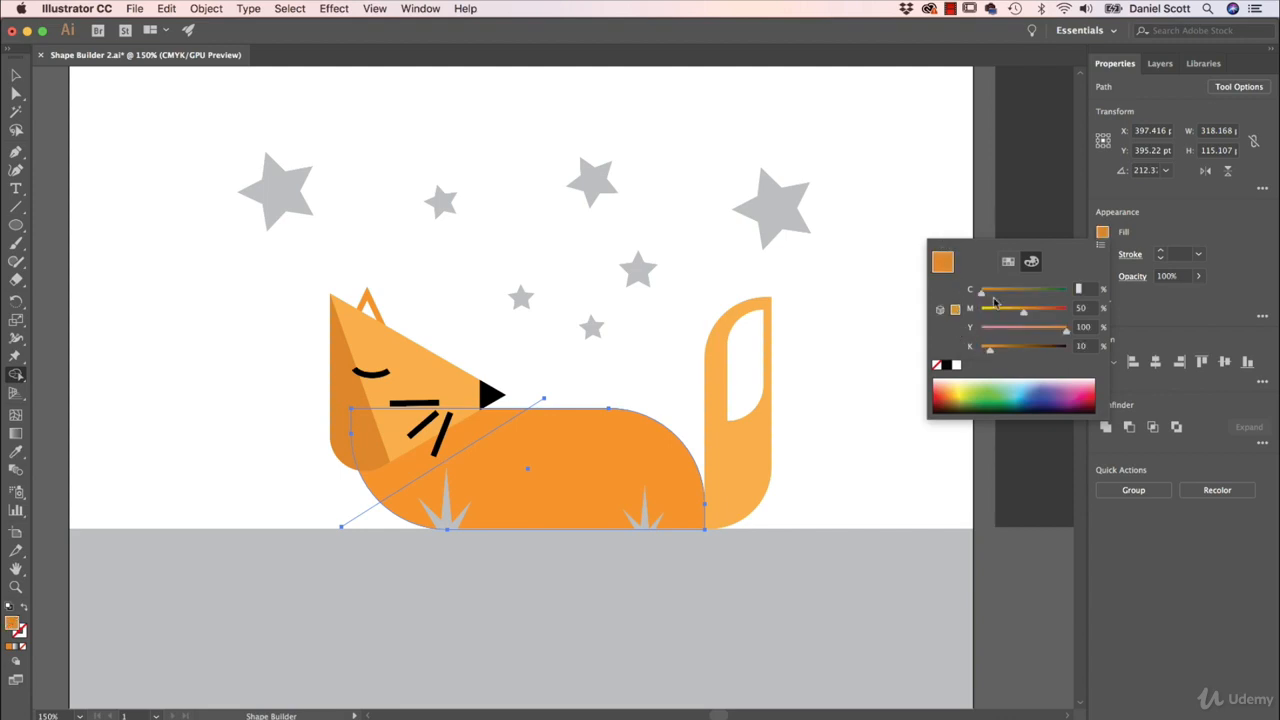
pyautogui.click(1008, 261)
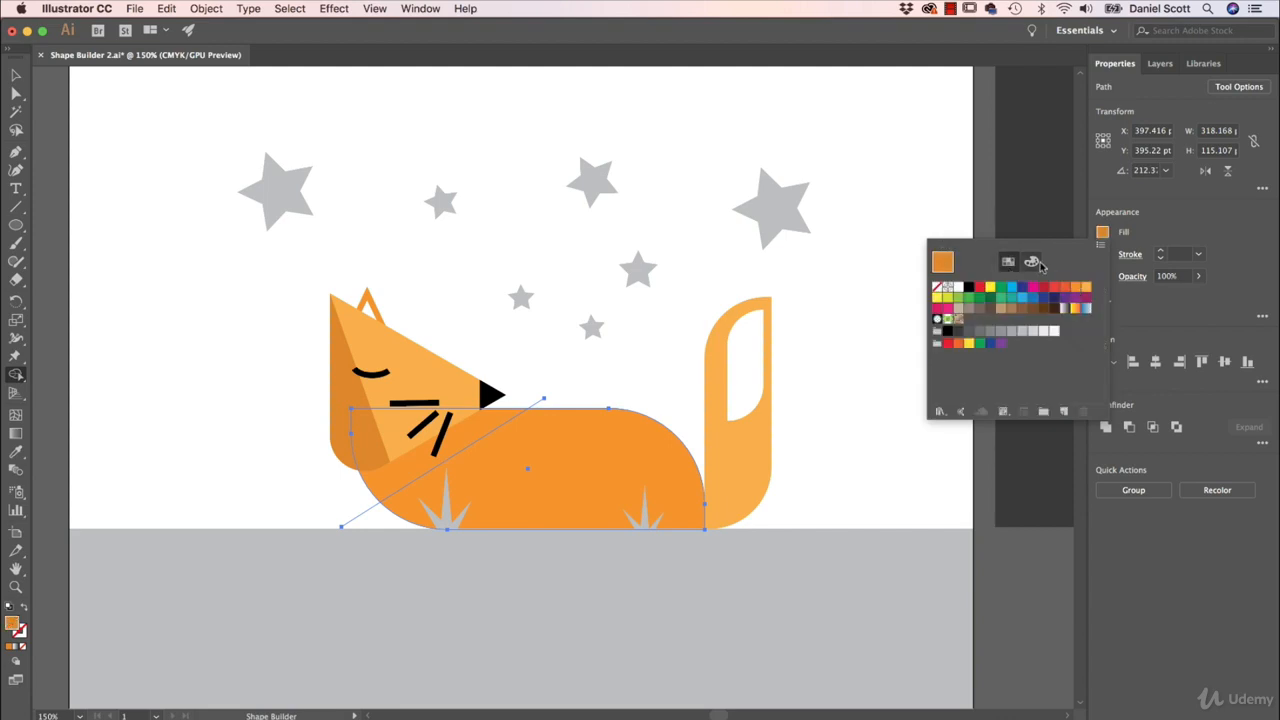
pyautogui.click(1031, 262)
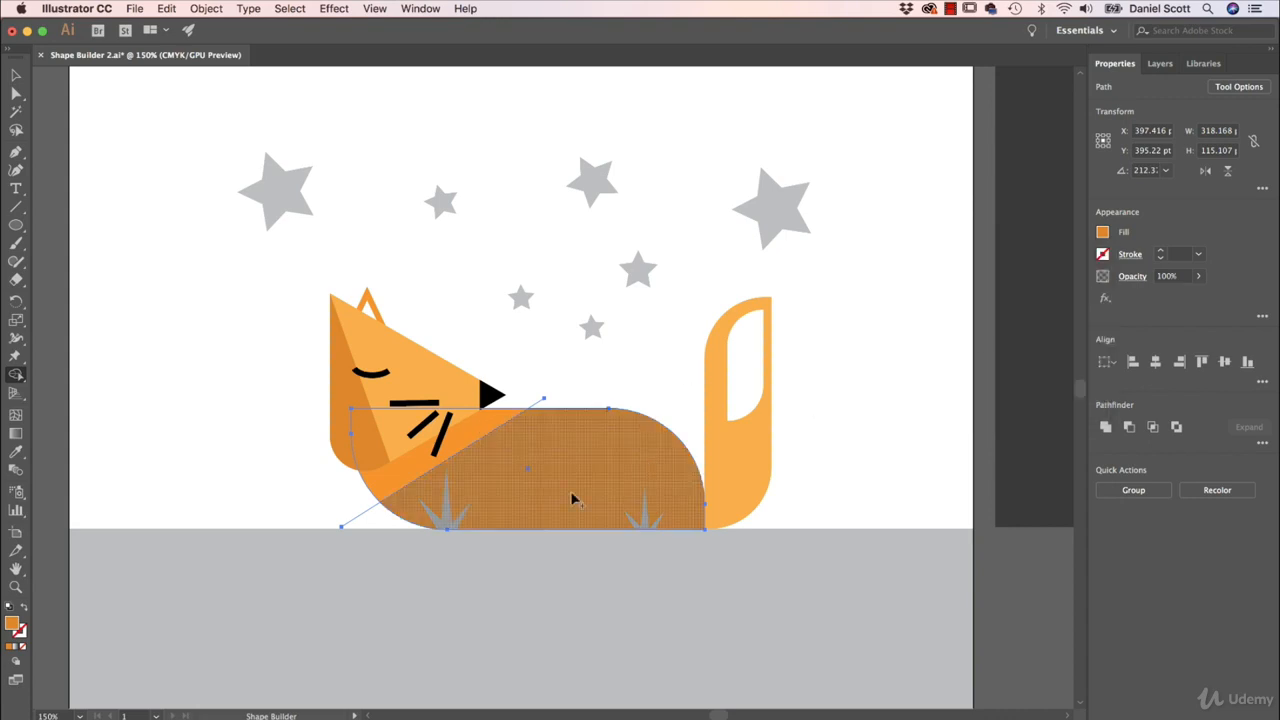
pyautogui.click(477, 437)
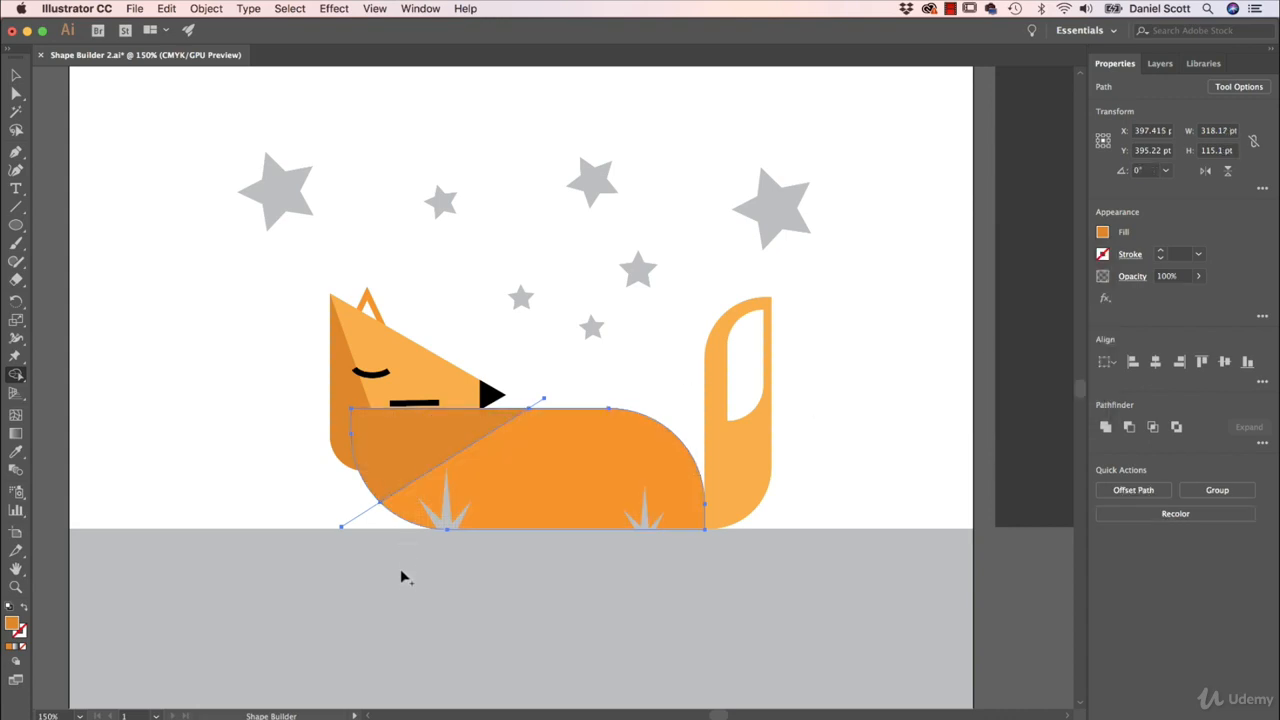
pyautogui.click(17, 77)
pyautogui.click(133, 318)
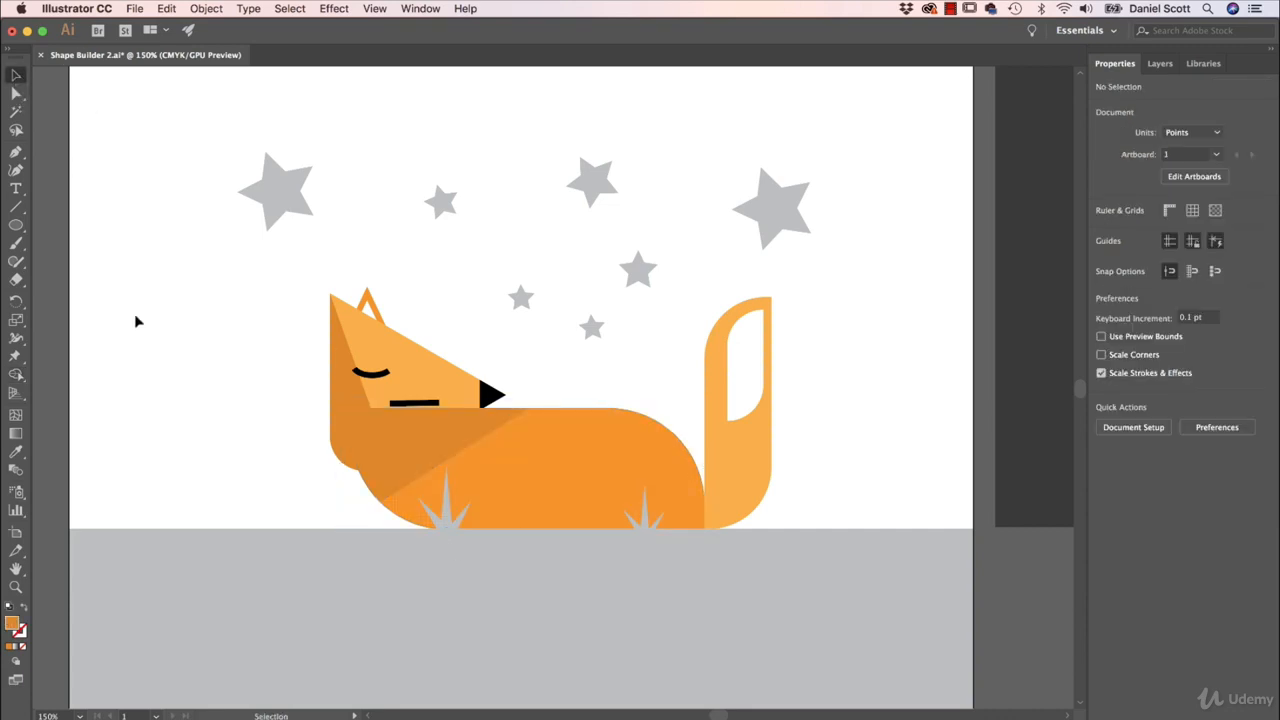
# Move the darker front section of the body away from the fox, and undo the move.
pyautogui.moveTo(395, 440); pyautogui.dragTo(267, 369)
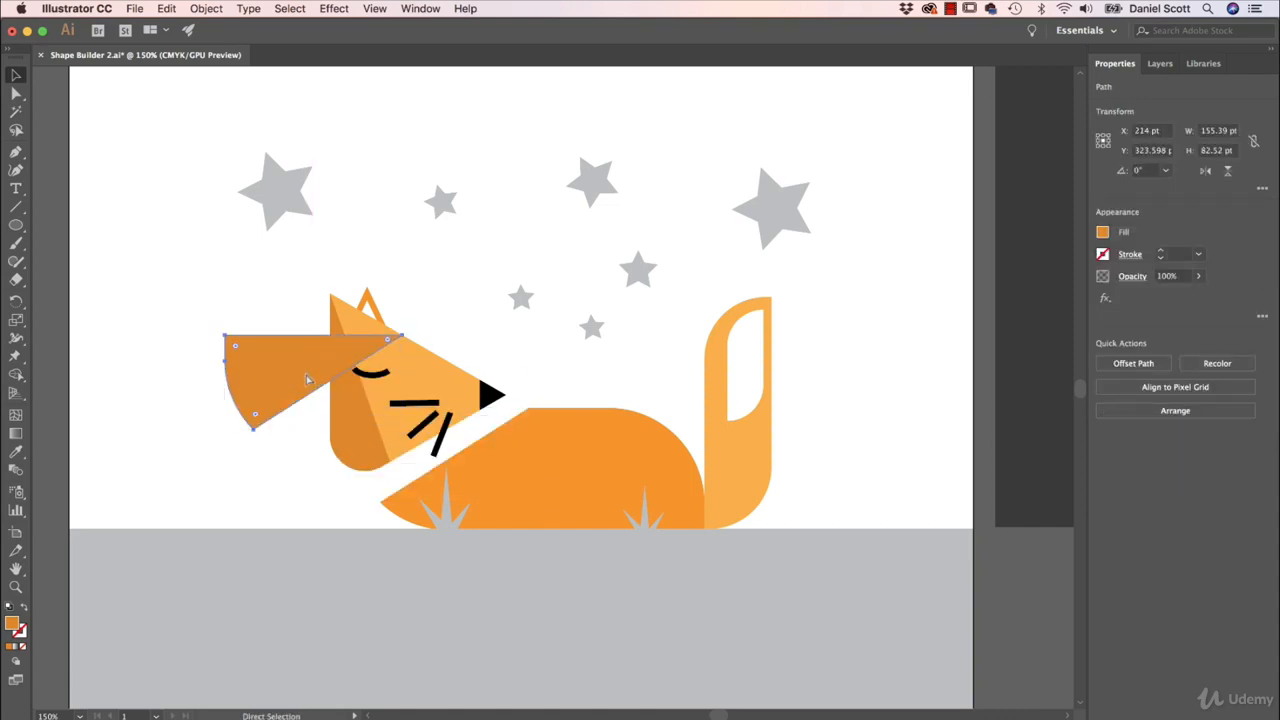
pyautogui.press('super+z')
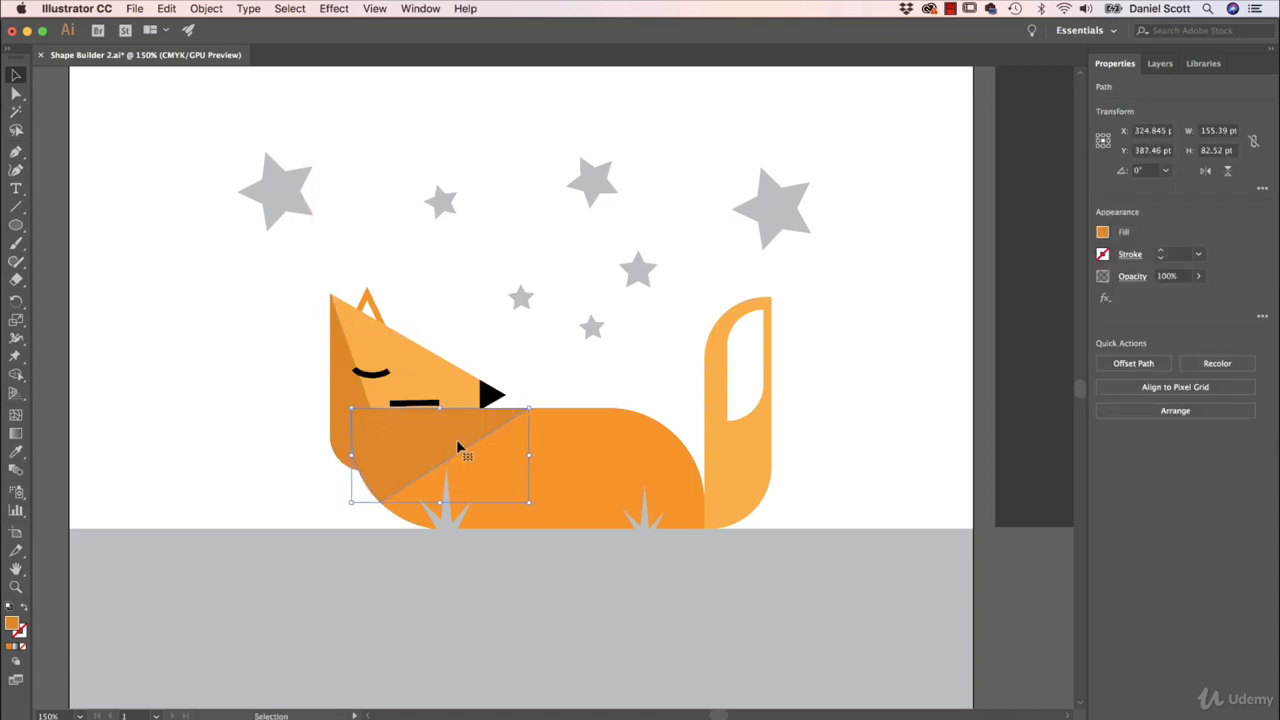
# Send the darker front section of the body backward several times and finally to the back, behind the fox's head, and deselect it.
pyautogui.click(1177, 411)
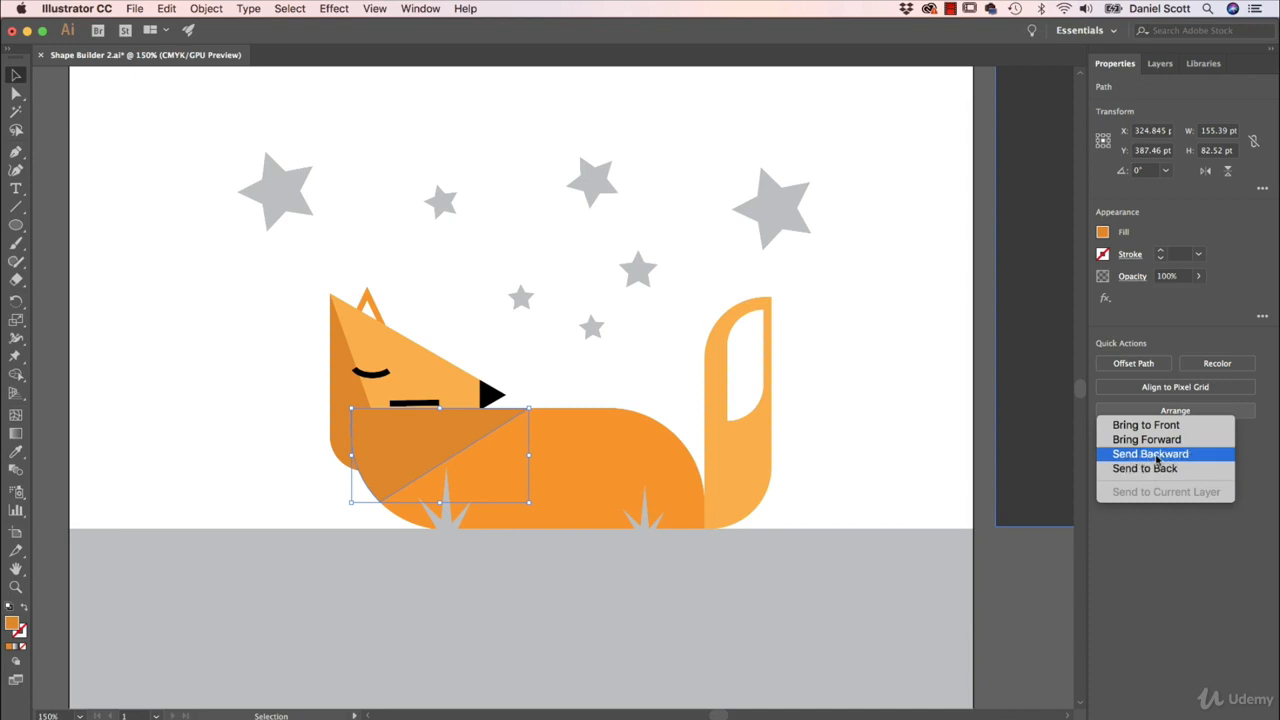
pyautogui.click(1157, 456)
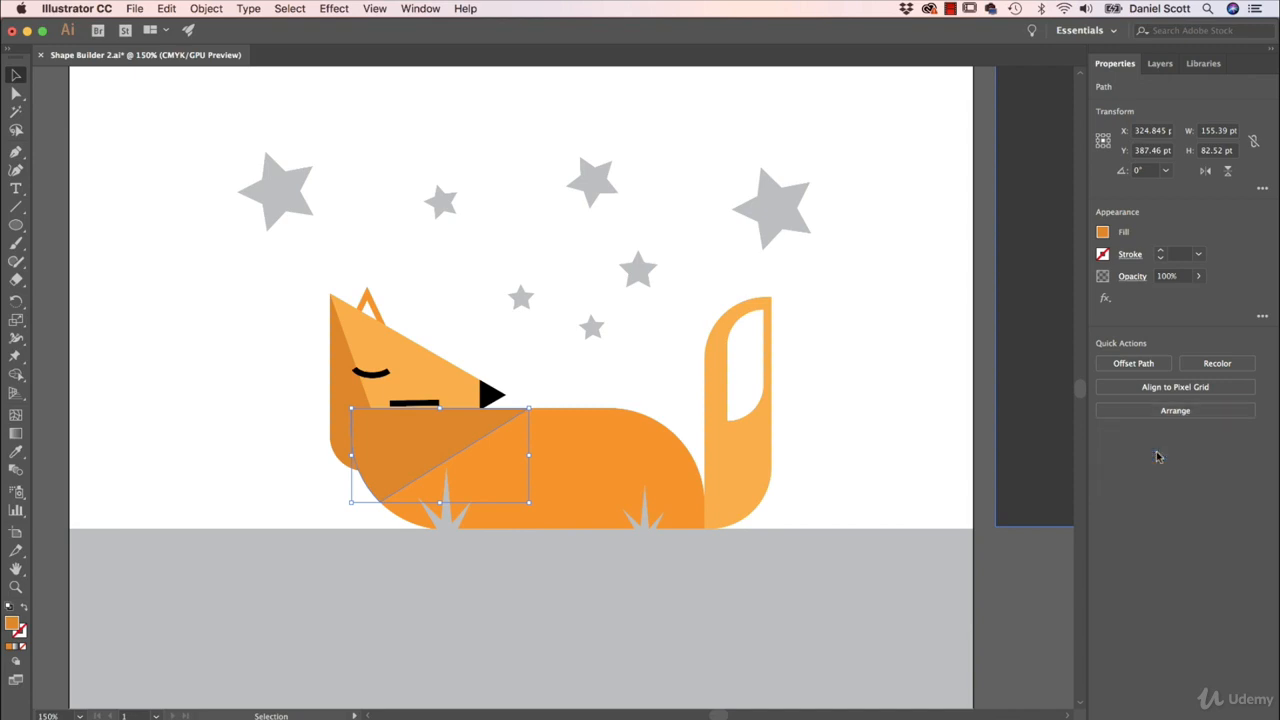
pyautogui.click(731, 457)
pyautogui.click(440, 445)
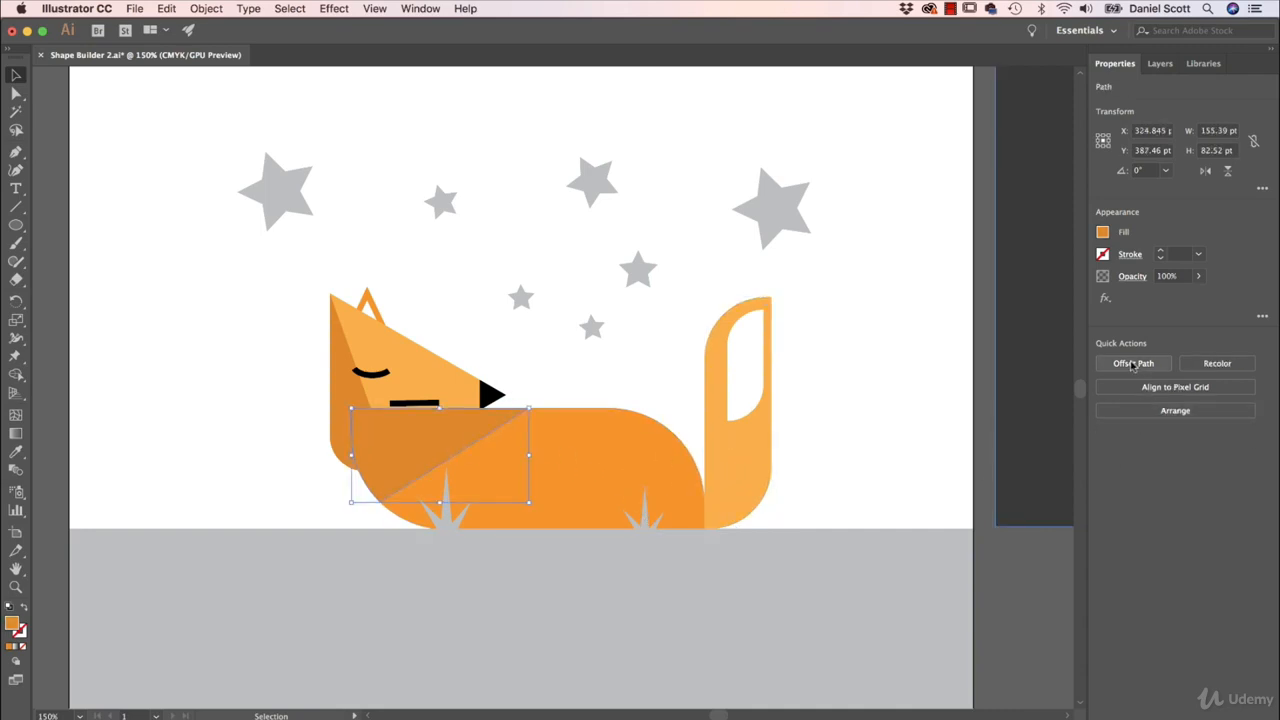
pyautogui.click(1159, 410)
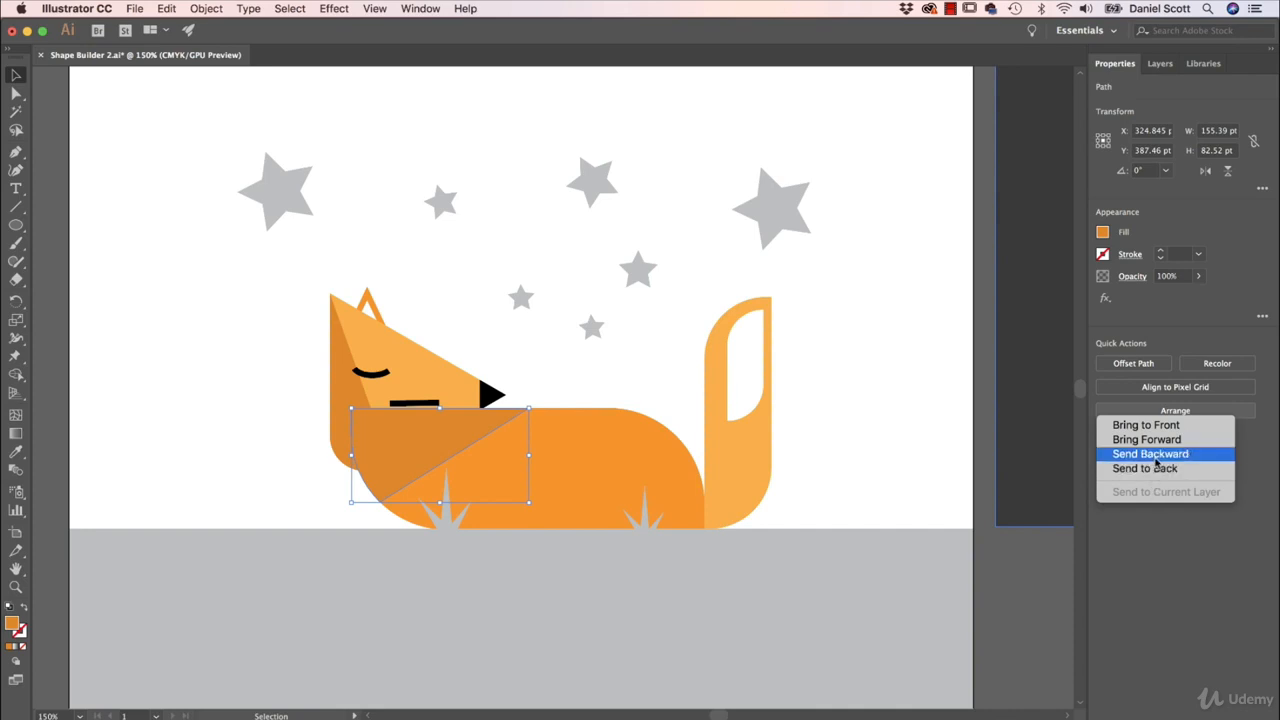
pyautogui.click(1158, 457)
pyautogui.click(1166, 410)
pyautogui.click(1166, 451)
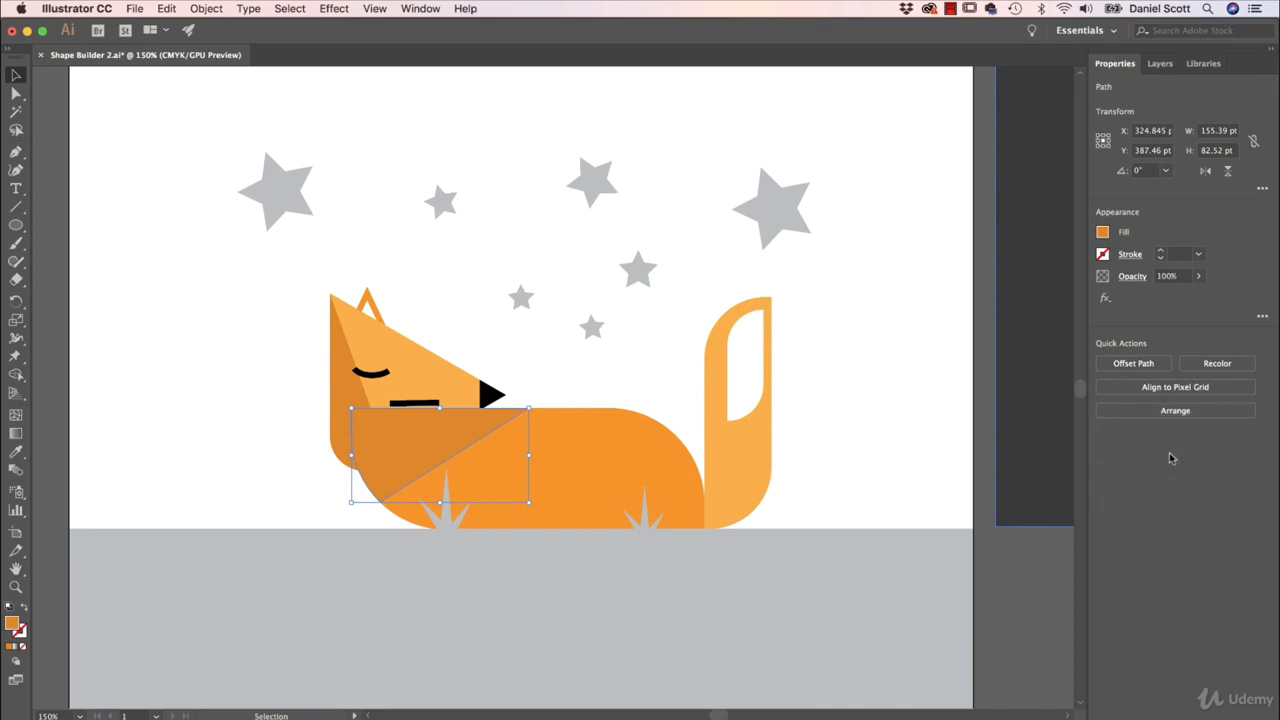
pyautogui.click(1165, 412)
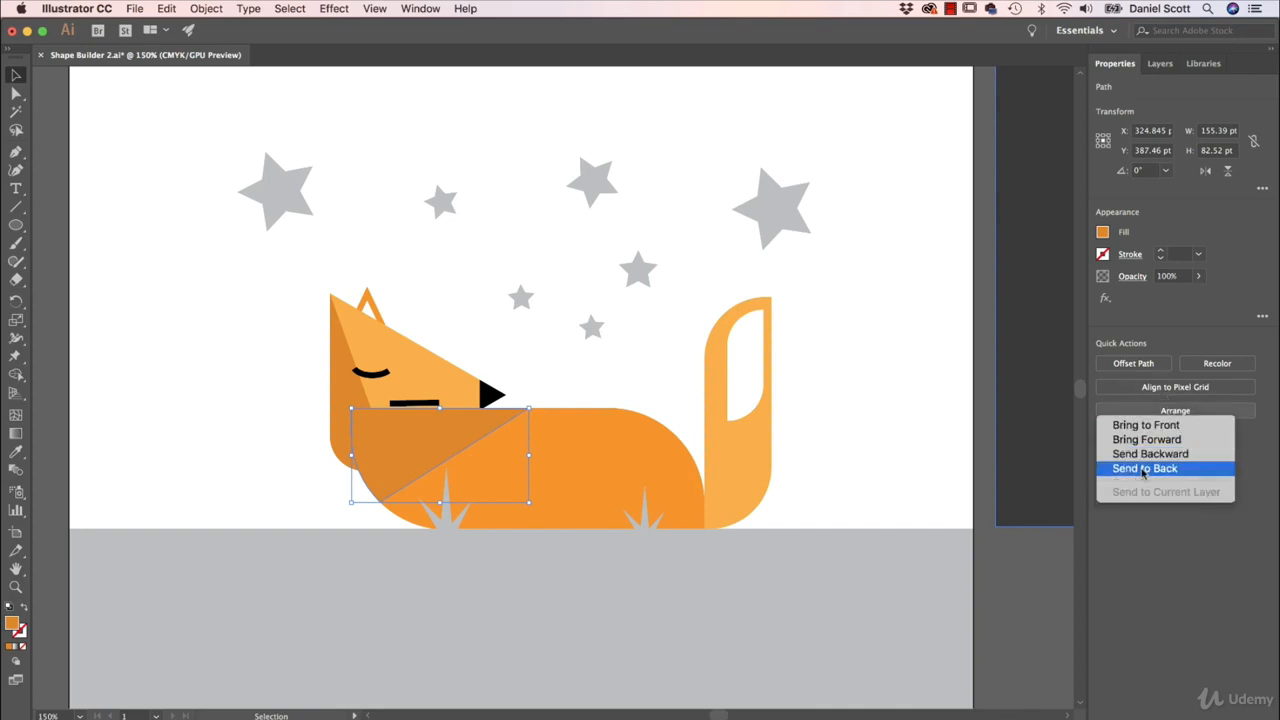
pyautogui.click(1144, 468)
pyautogui.click(891, 511)
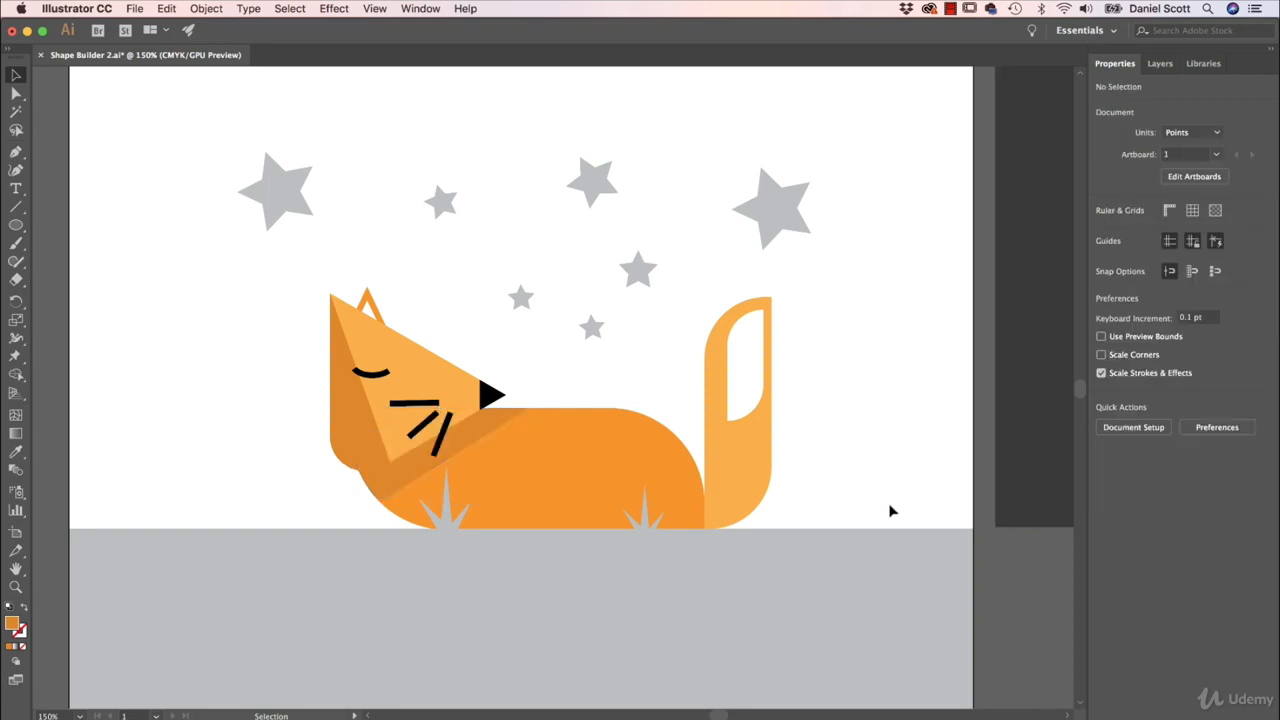
# Copy the remaining light orange part of the fox's body and paste a duplicate of it.
pyautogui.click(624, 481)
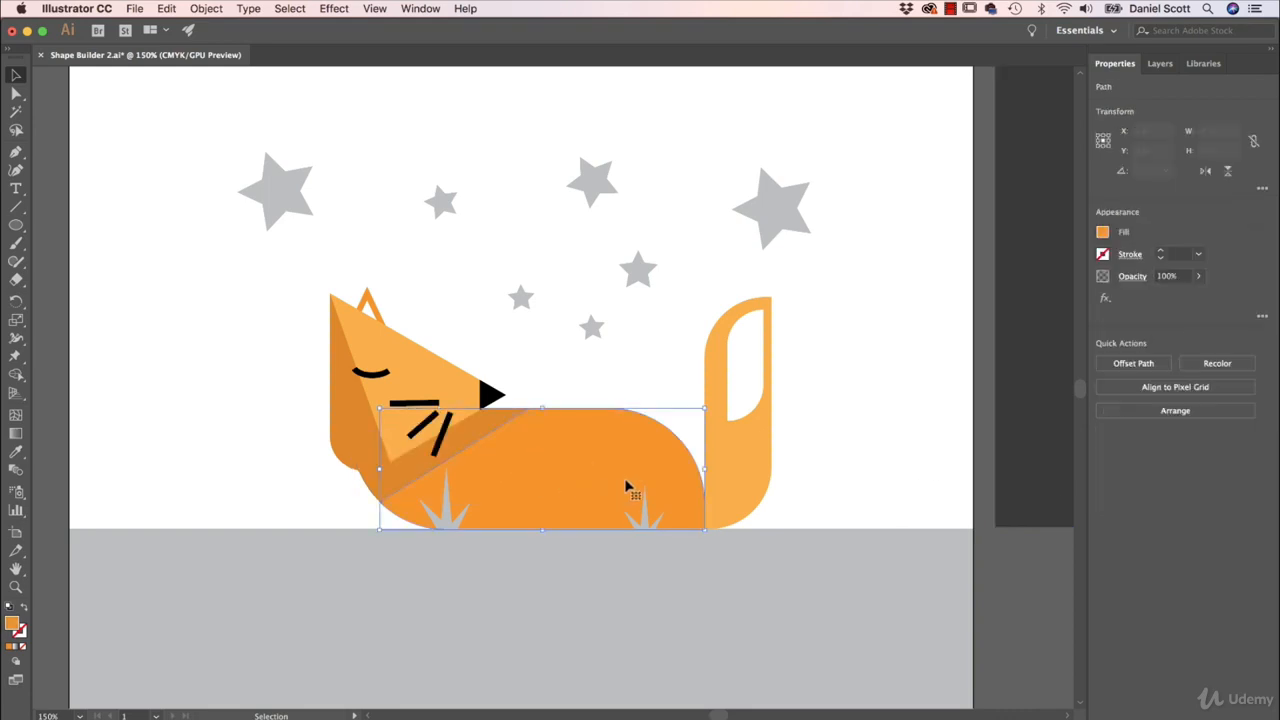
pyautogui.press('super+c')
pyautogui.press('super+v')
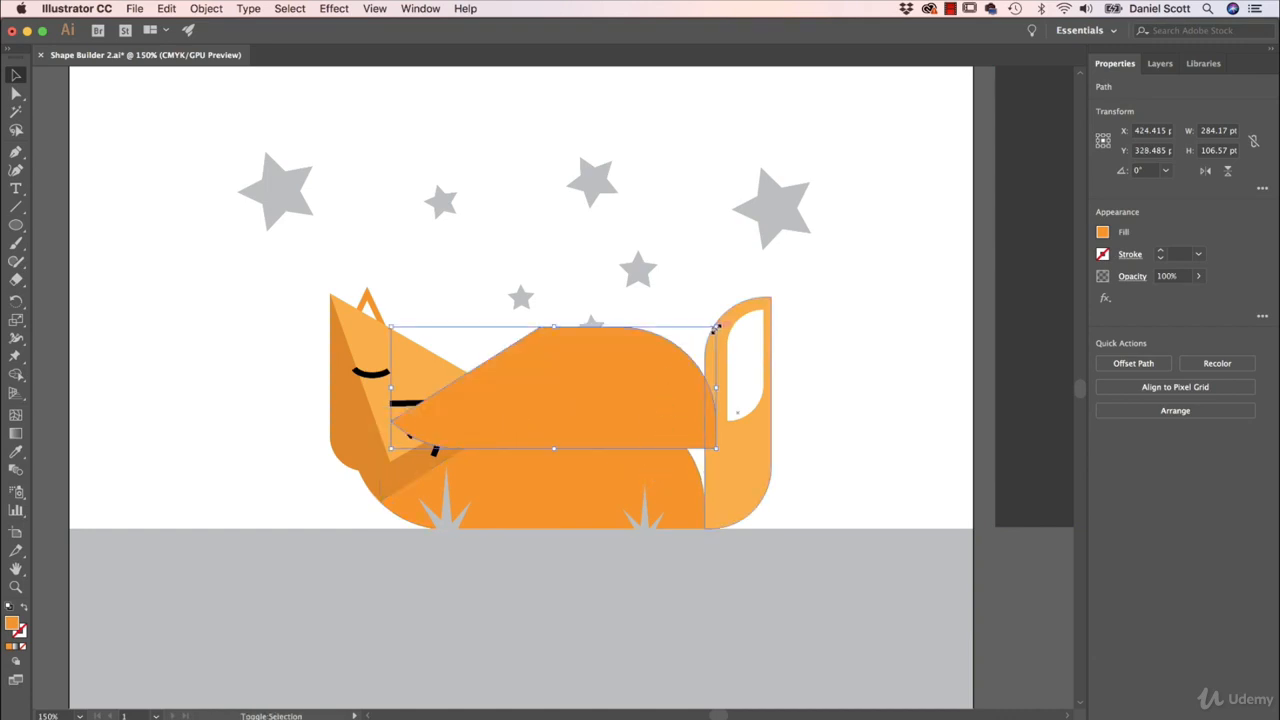
# Enlarge the duplicate body shape to about 364 × 136 pt, position it to leave the body's rear curve exposed, and select both shapes.
pyautogui.moveTo(716, 327); pyautogui.dragTo(808, 293)
pyautogui.moveTo(687, 395); pyautogui.dragTo(558, 489)
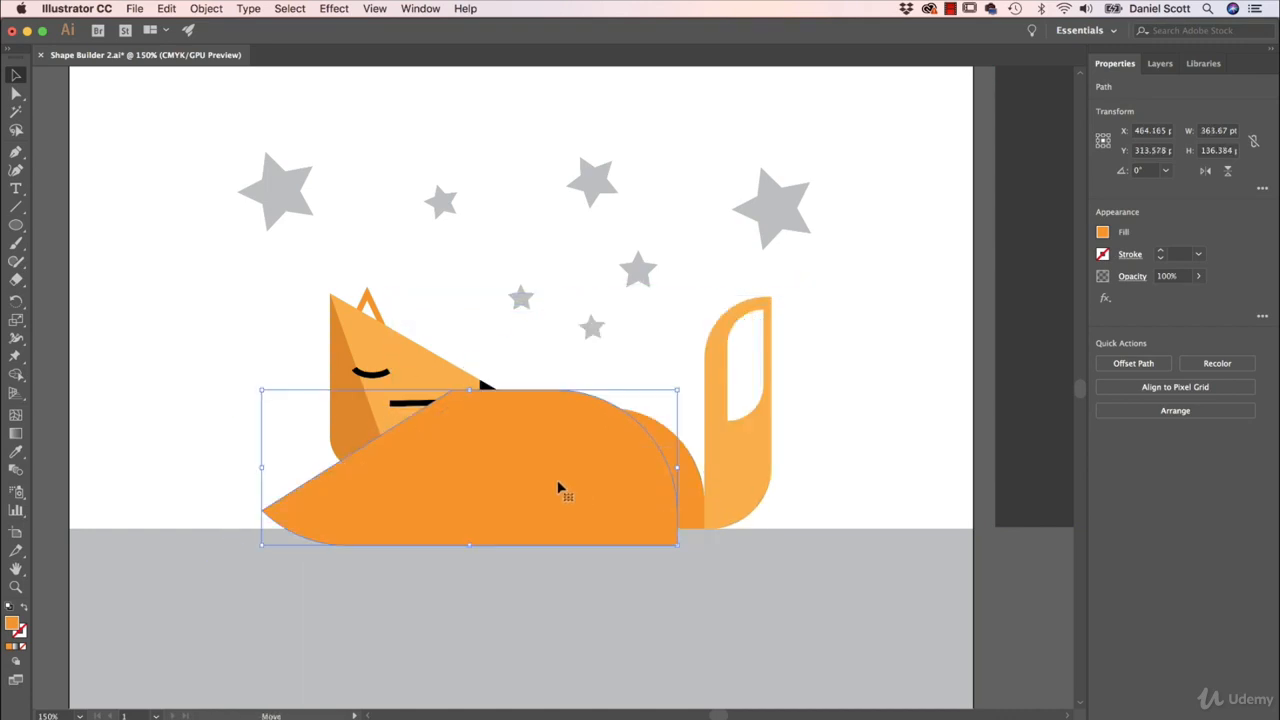
pyautogui.keyDown('shift'); pyautogui.click(697, 503); pyautogui.keyUp('shift')
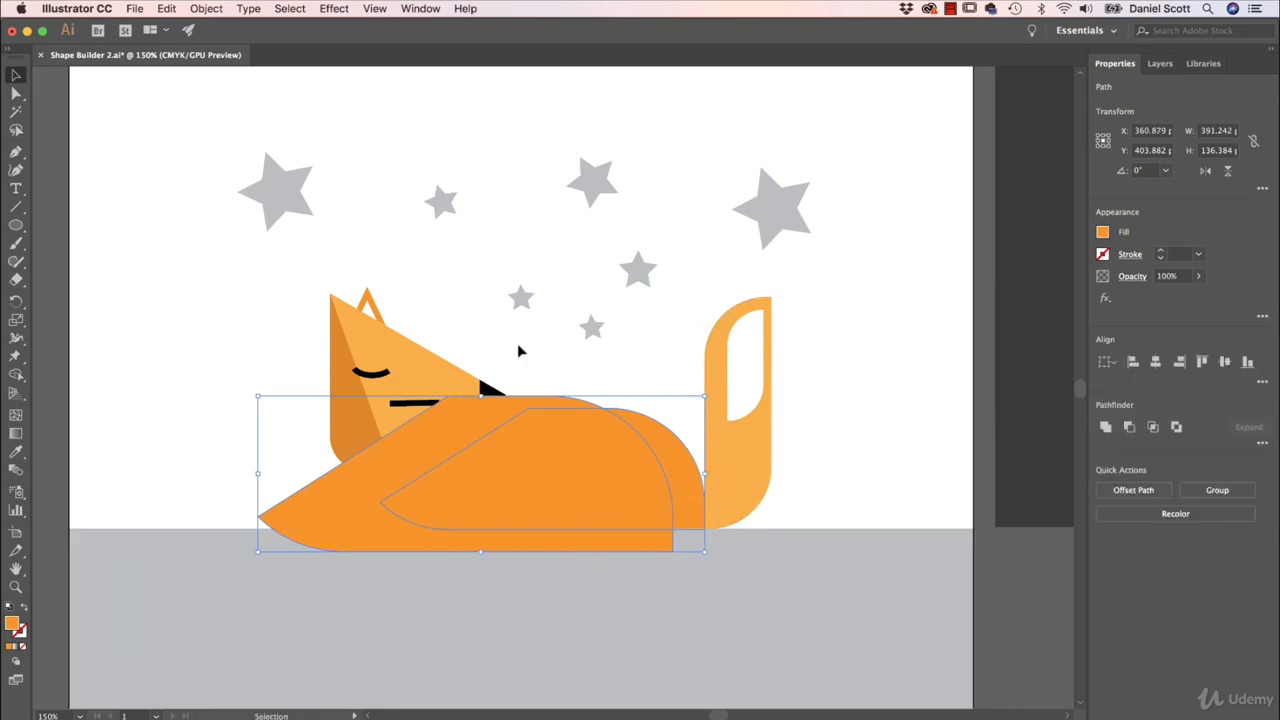
# Use Shape Builder with a darker orange fill, K=10, to split off and shade the exposed strip along the body's rear.
pyautogui.click(16, 374)
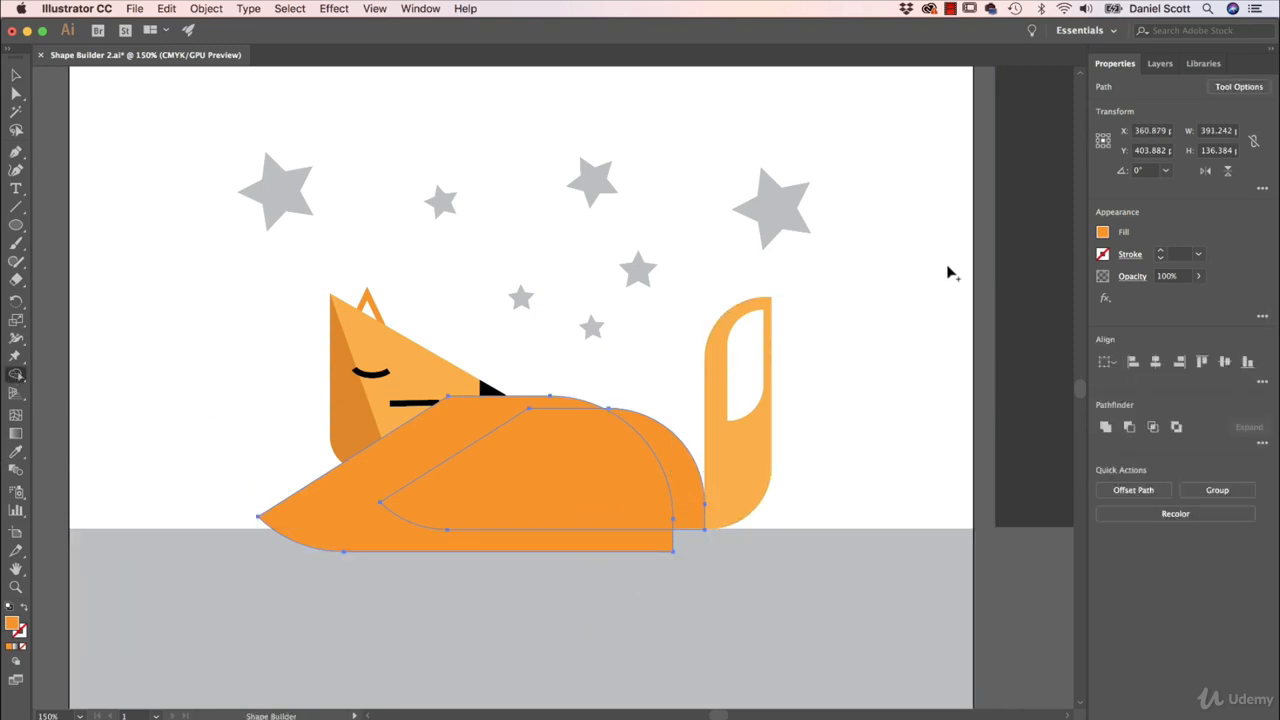
pyautogui.click(1102, 233)
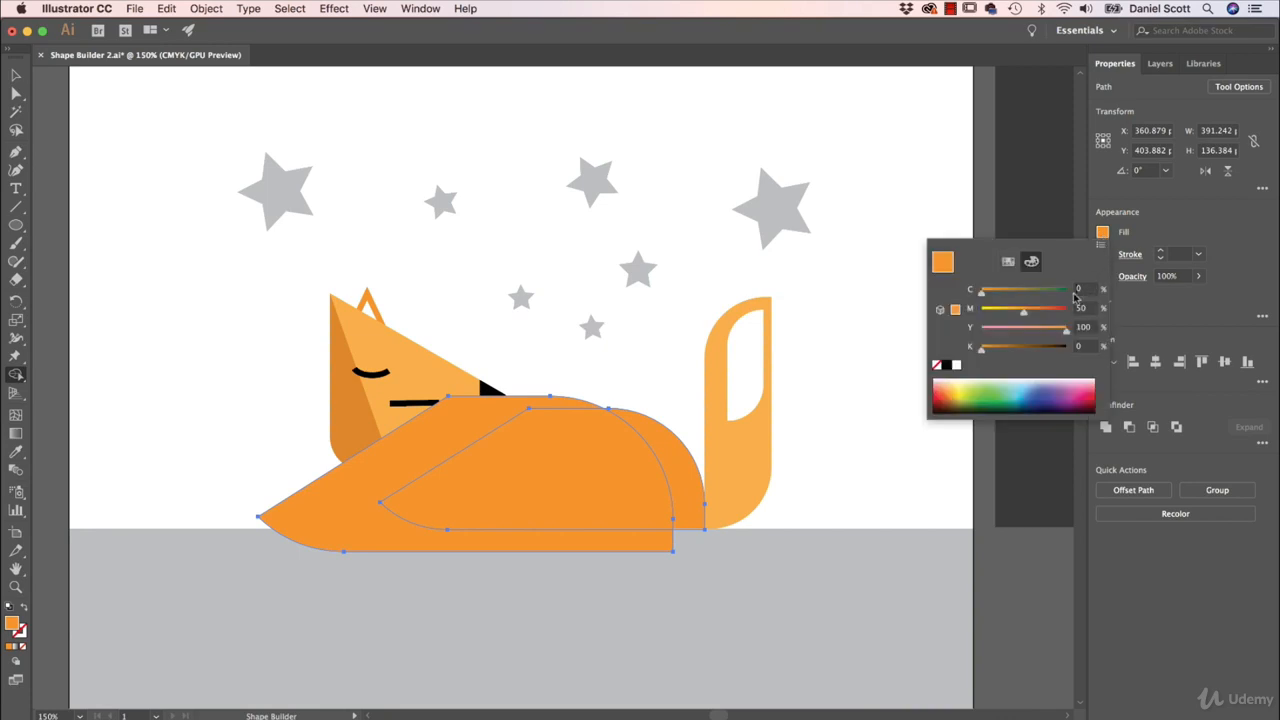
pyautogui.click(955, 311)
pyautogui.click(1083, 346)
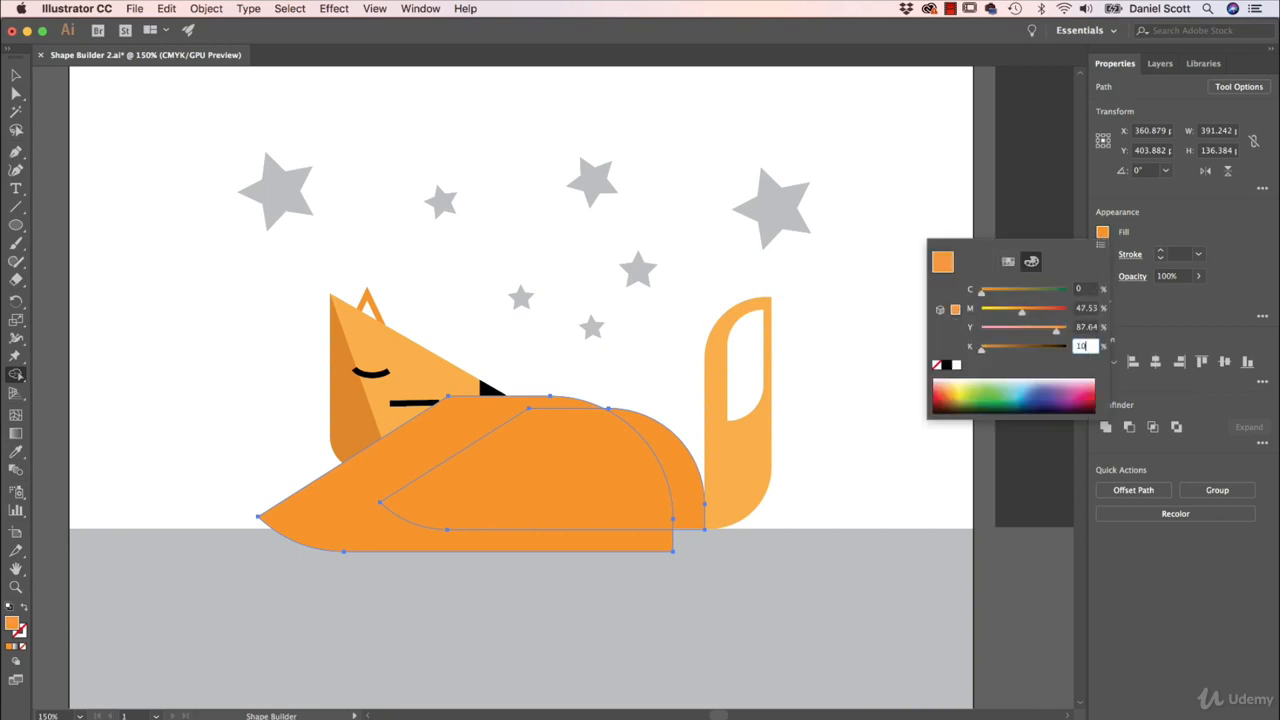
pyautogui.write('10')
pyautogui.press('Return')
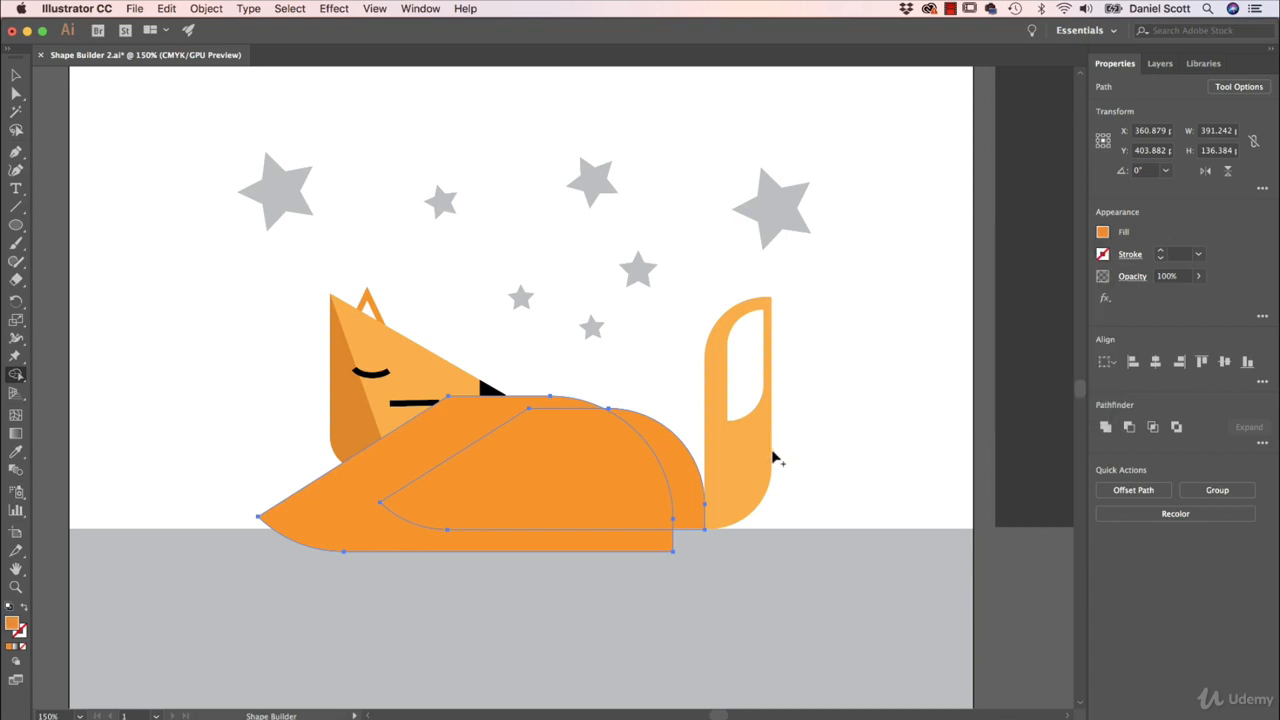
pyautogui.click(688, 472)
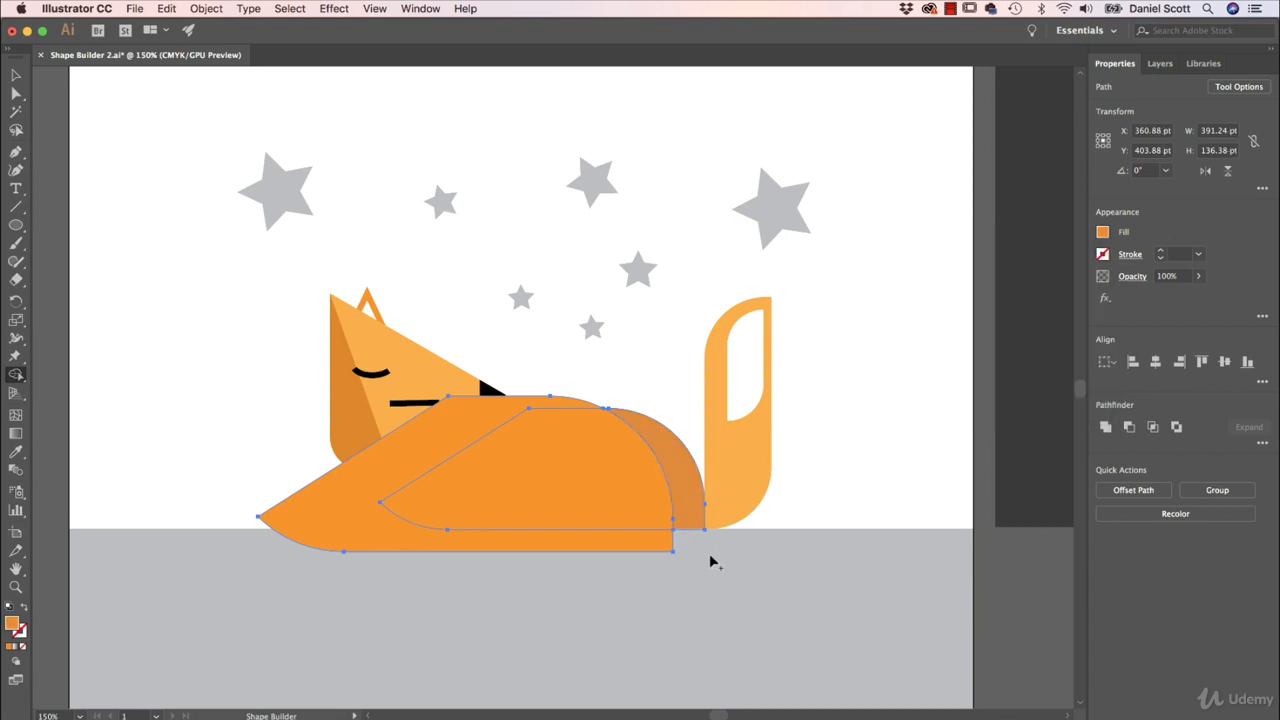
# Delete the oversized duplicate body shape lying over the fox.
pyautogui.click(15, 75)
pyautogui.click(180, 342)
pyautogui.click(597, 493)
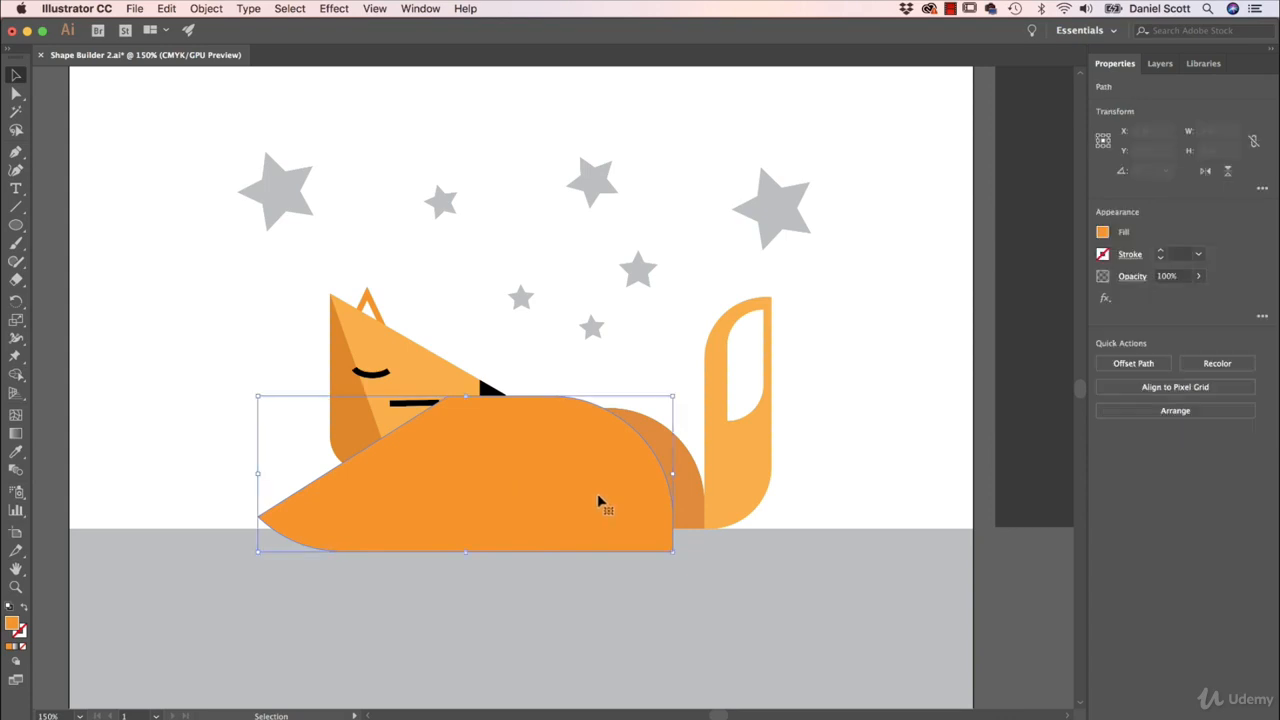
pyautogui.press('Delete')
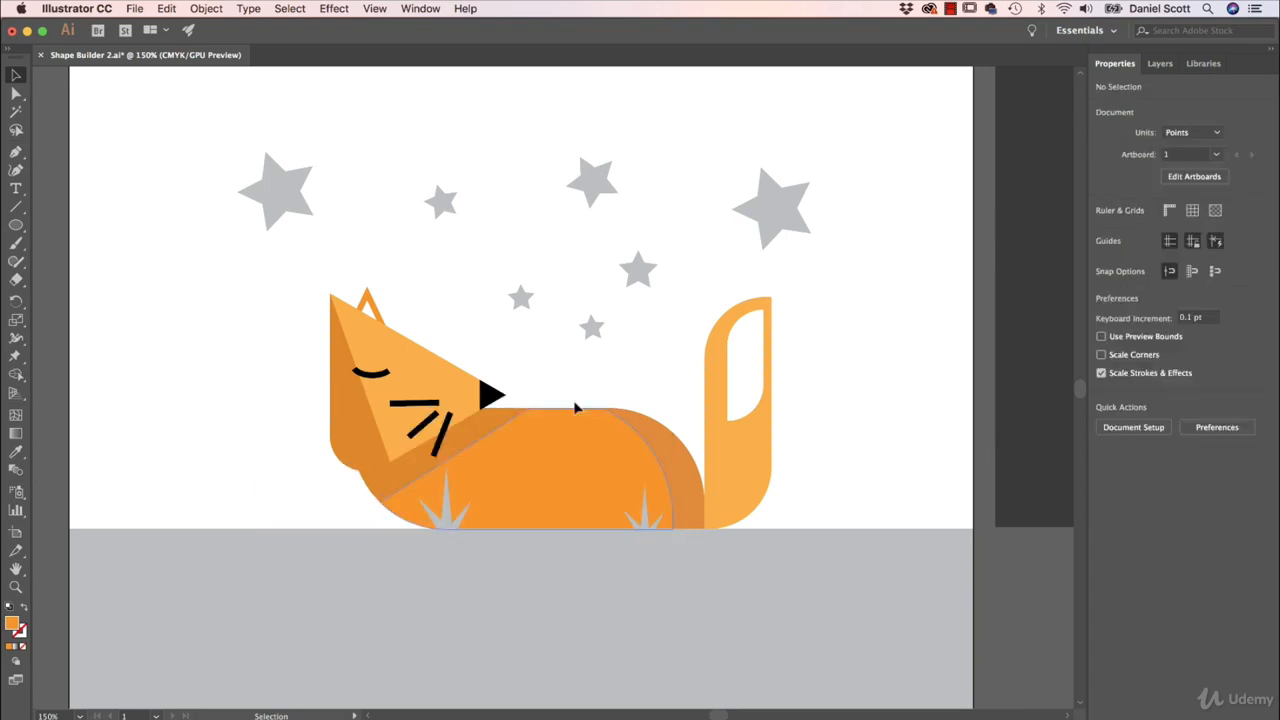
# Duplicate the fox's tail, enlarge the copy to about 73 × 252 pt, and place it offset so the tail's outer edge stays exposed.
pyautogui.click(752, 450)
pyautogui.hotkey('ctrl', 'c')
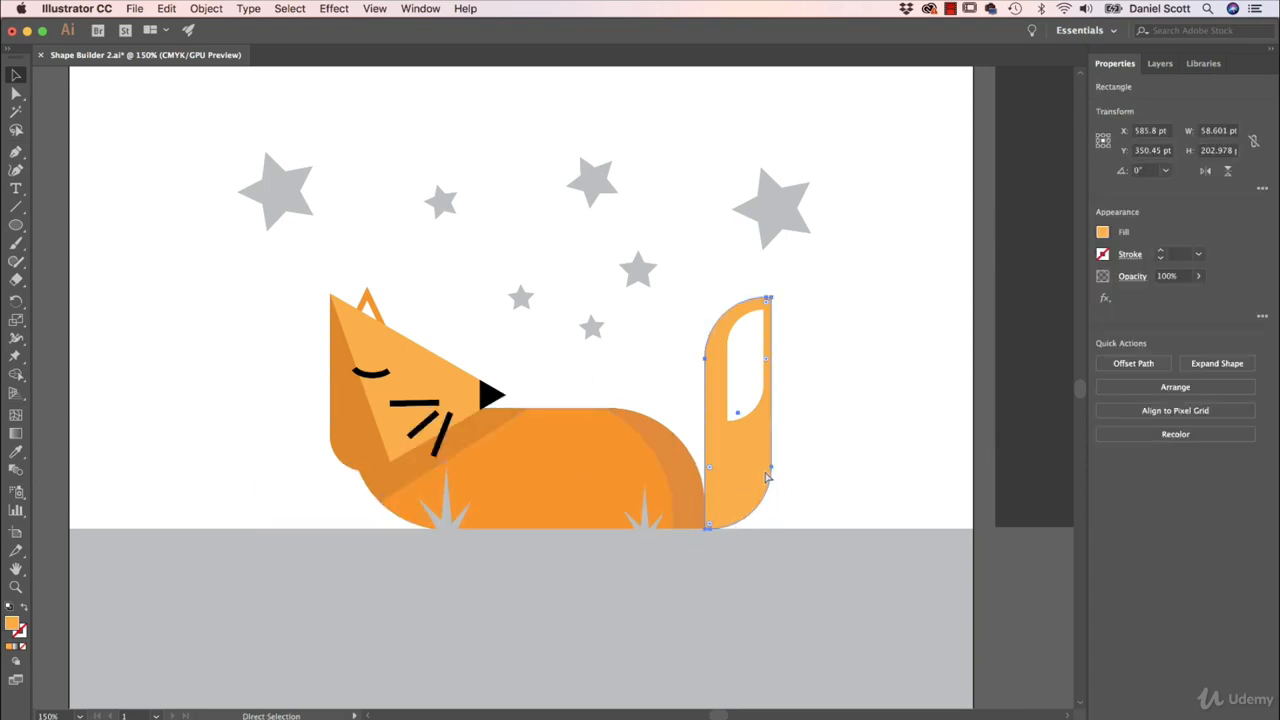
pyautogui.hotkey('ctrl', 'v')
pyautogui.moveTo(588, 269); pyautogui.dragTo(602, 215)
pyautogui.moveTo(569, 437); pyautogui.dragTo(718, 446)
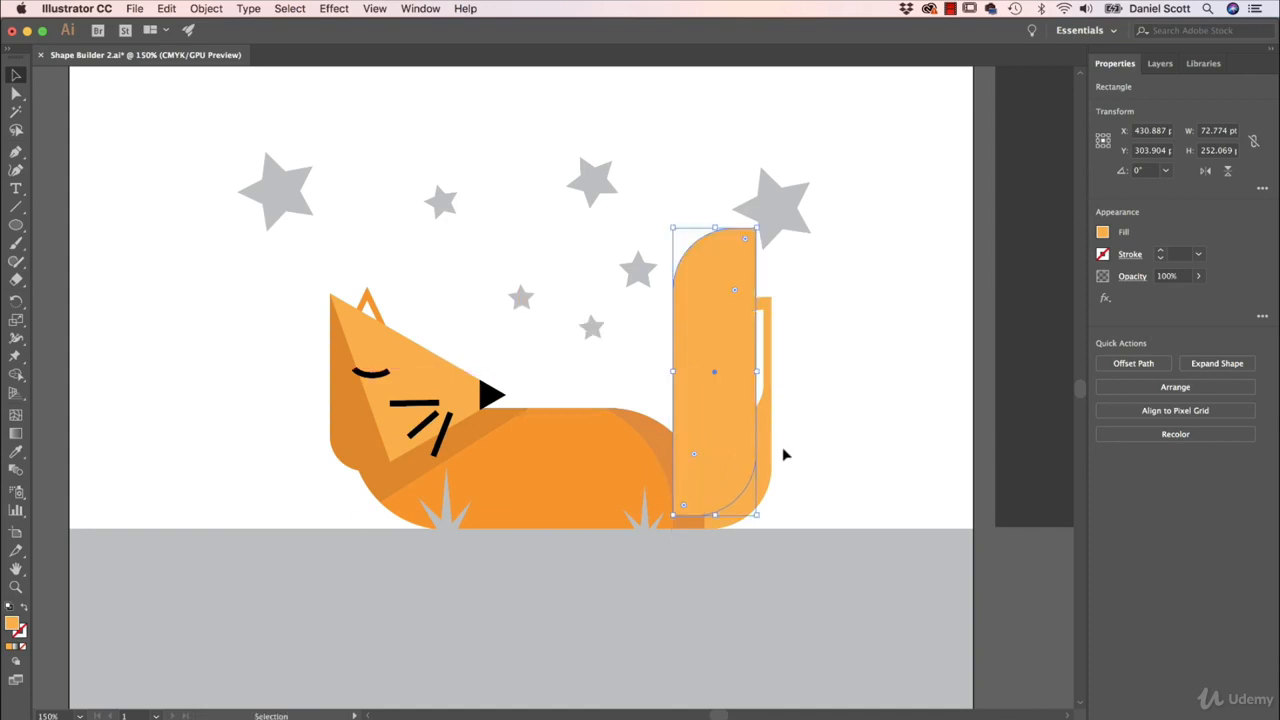
# Select both tail shapes and use Shape Builder with a darker shade of their orange to split off the tail's exposed outer edge.
pyautogui.keyDown('shift'); pyautogui.click(768, 505); pyautogui.keyUp('shift')
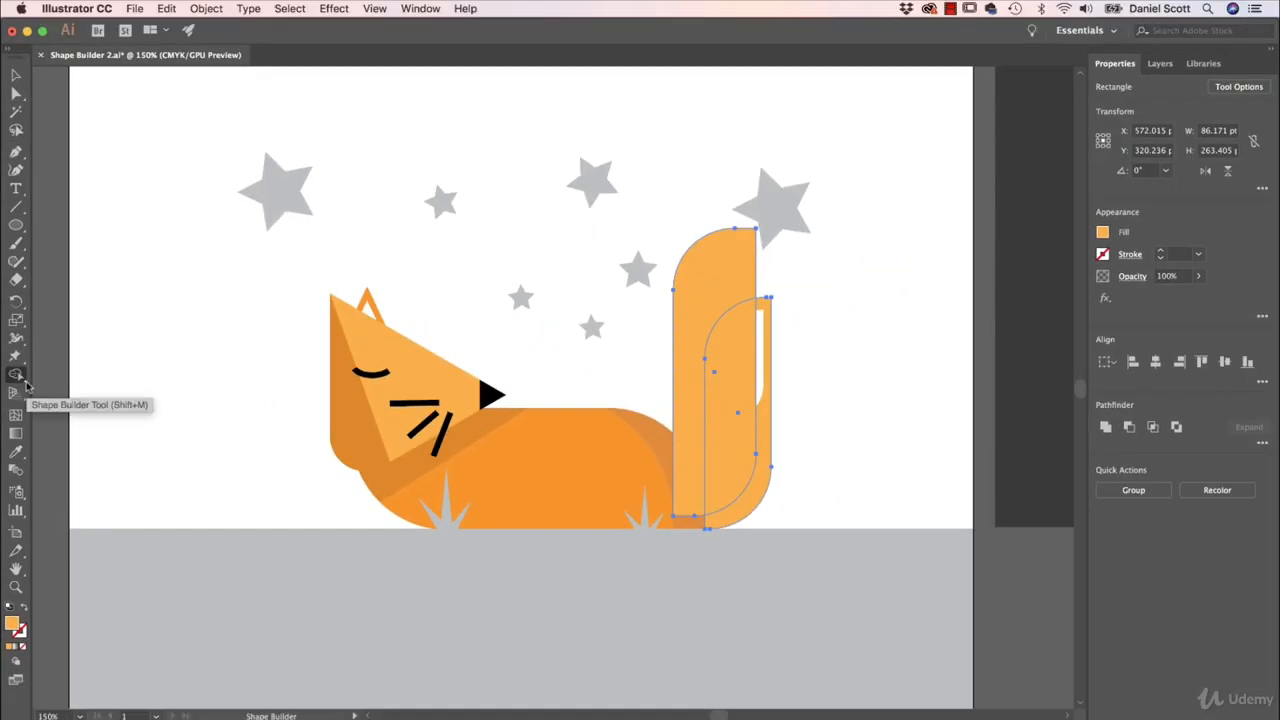
pyautogui.click(18, 375)
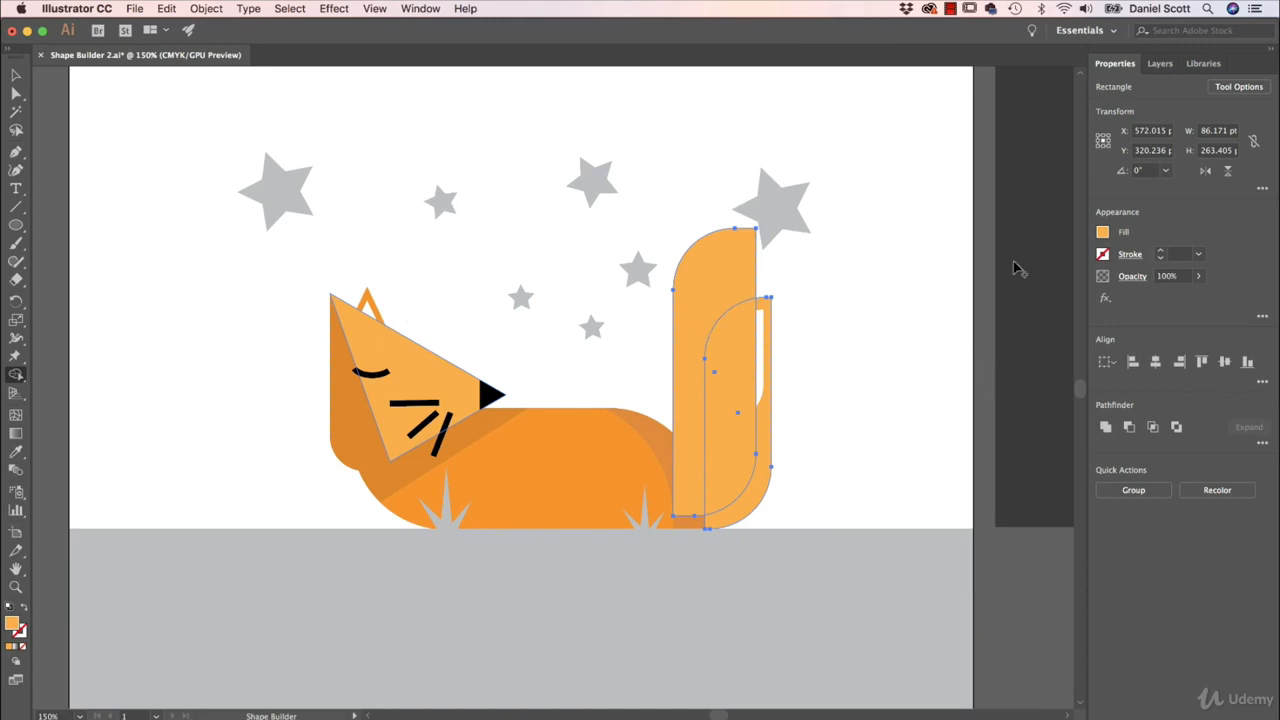
pyautogui.click(1104, 234)
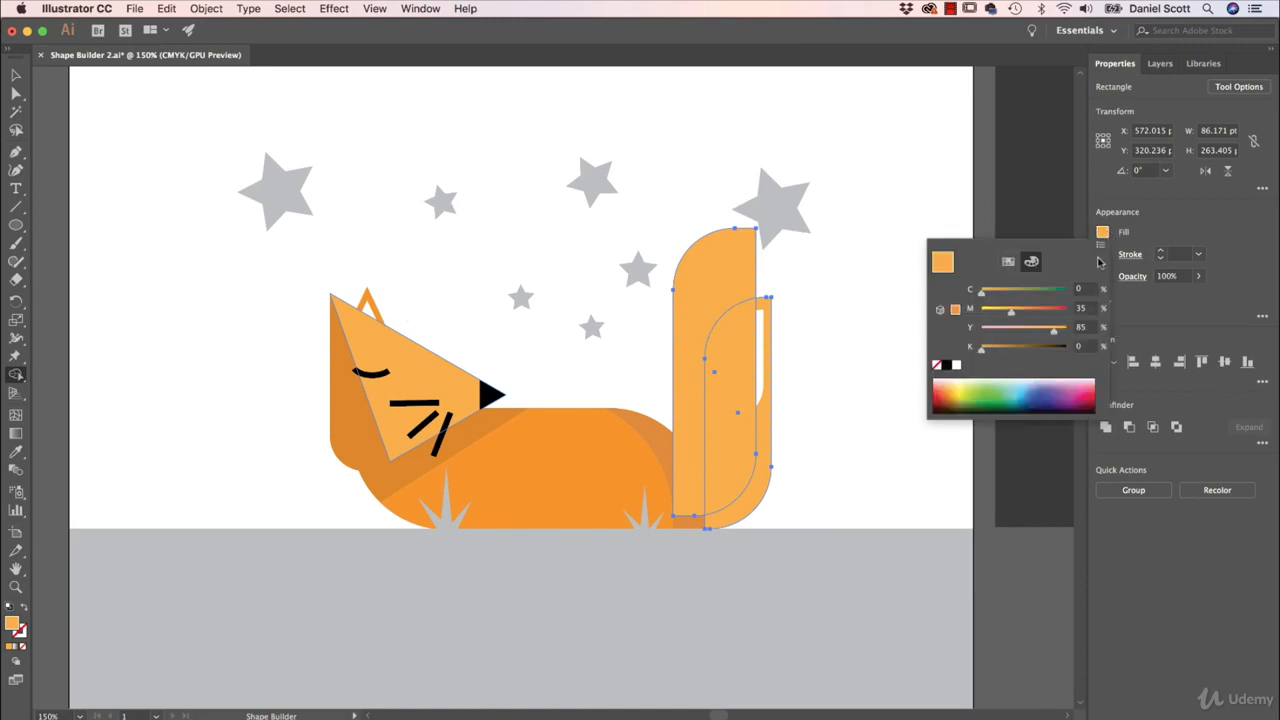
pyautogui.click(1083, 346)
pyautogui.press('Tab')
pyautogui.click(1220, 293)
pyautogui.click(739, 484)
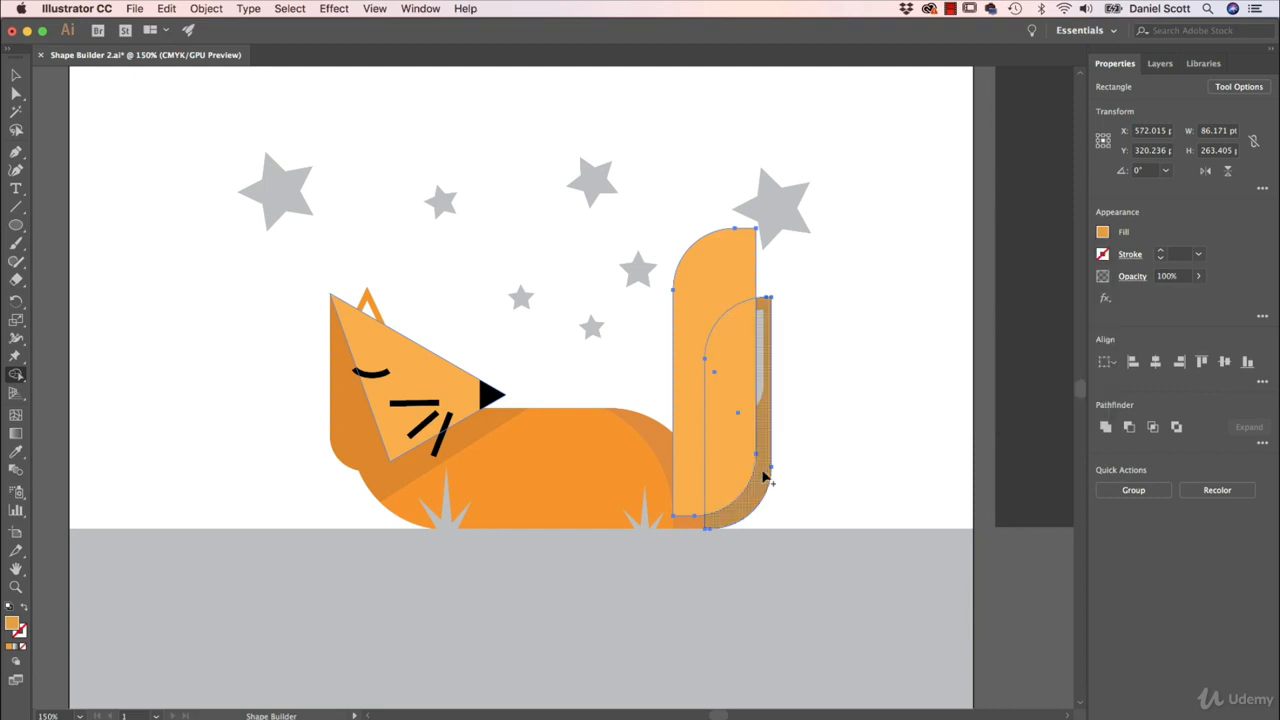
# Delete the oversized duplicate tail shape covering the original tail.
pyautogui.press('v')
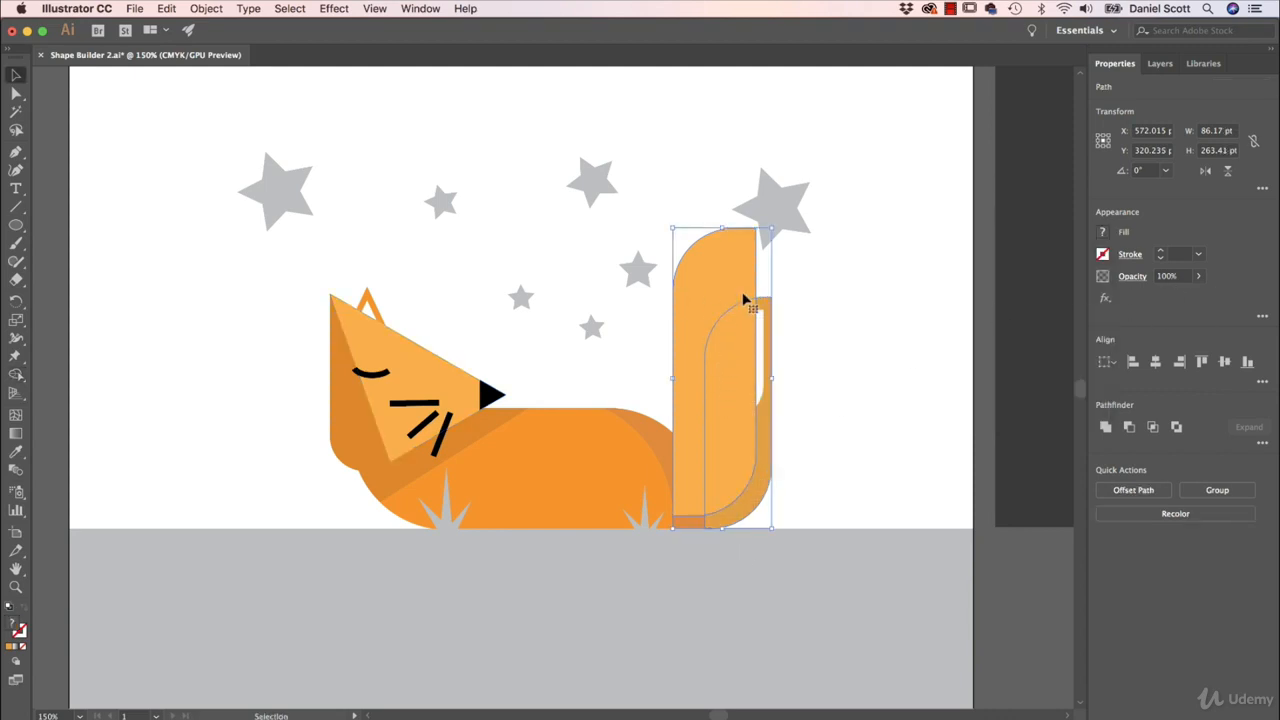
pyautogui.click(762, 288)
pyautogui.click(690, 292)
pyautogui.press('Delete')
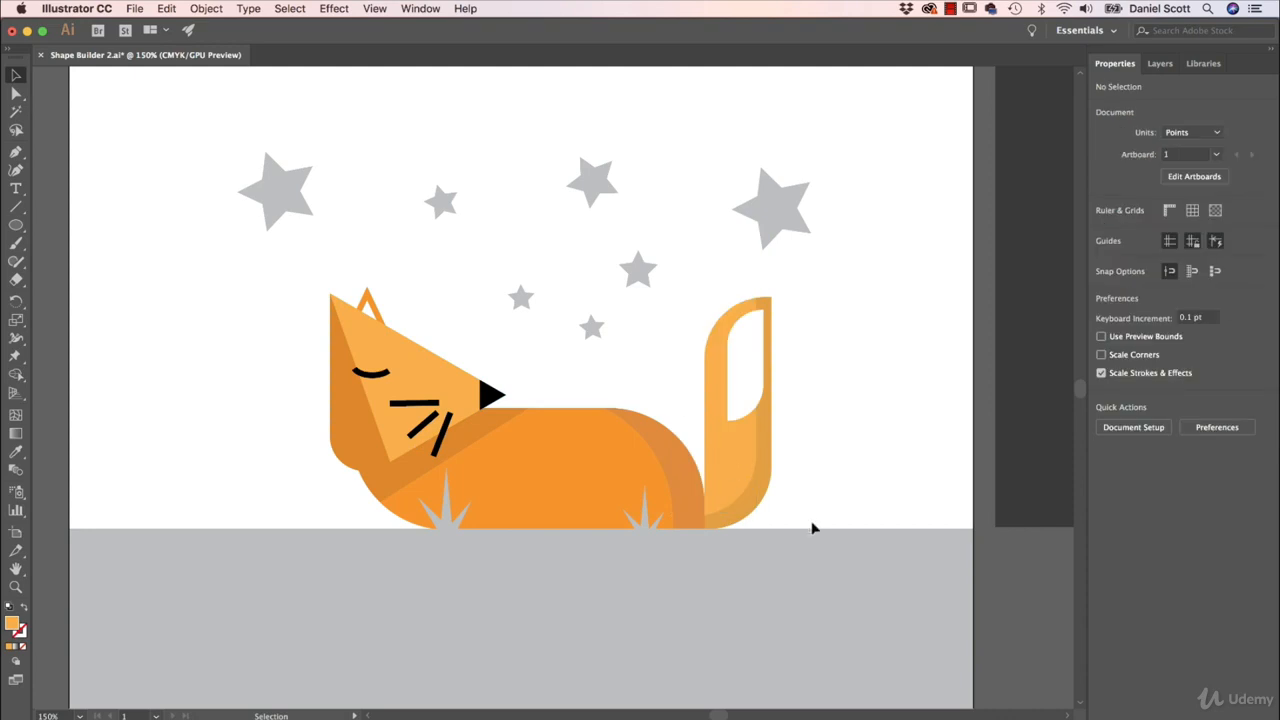
# Draw a diagonal line from the ground's upper edge by the fox's front to below the artboard, and select it together with the ground.
pyautogui.click(18, 204)
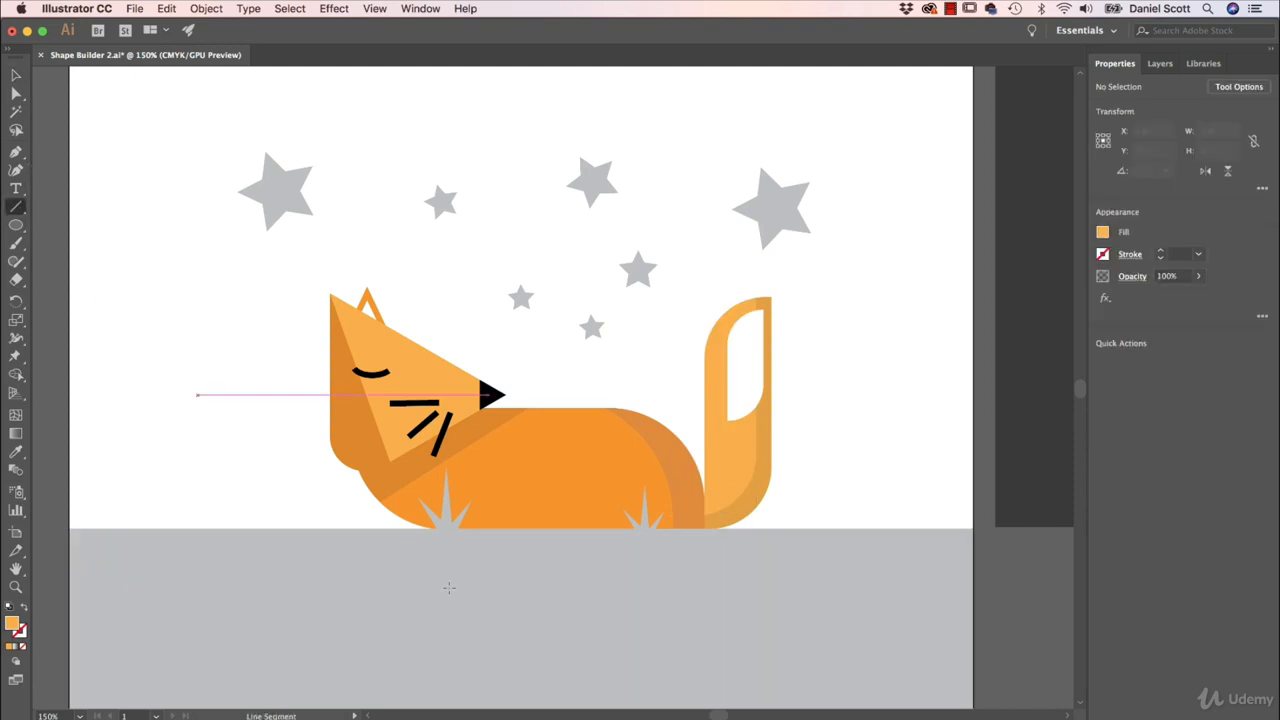
pyautogui.moveTo(432, 528); pyautogui.dragTo(819, 523)
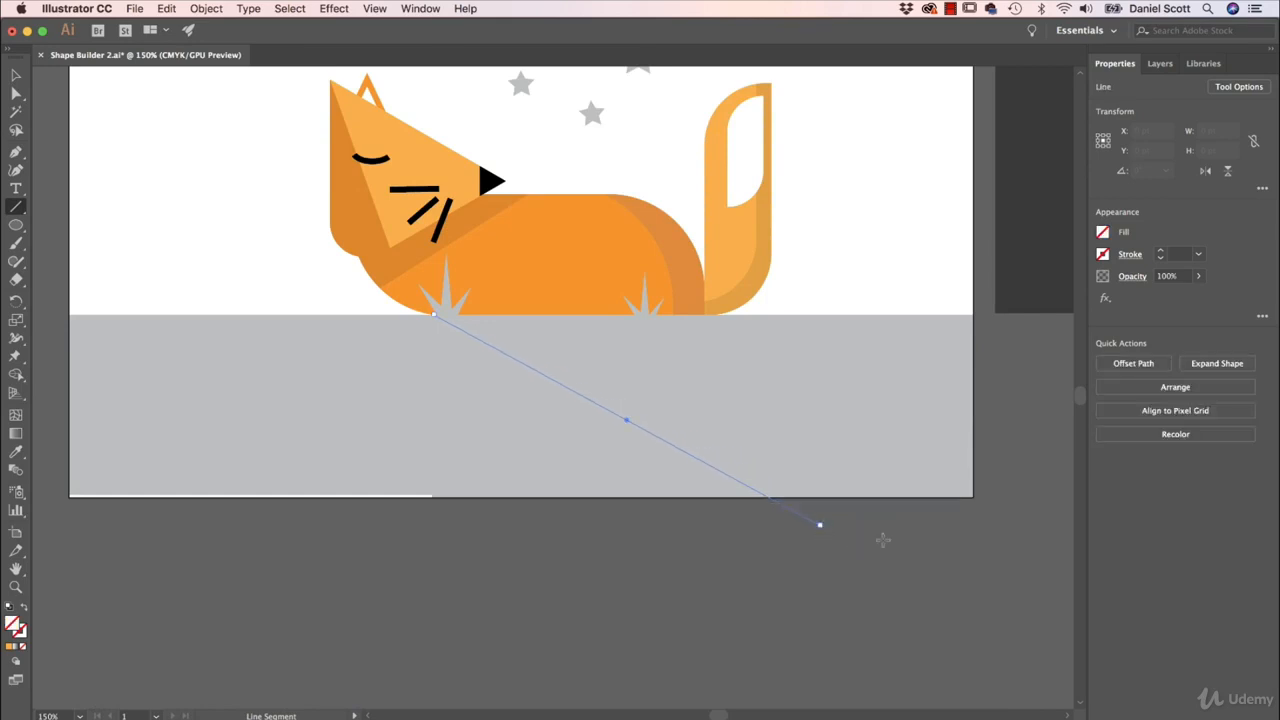
pyautogui.press('v')
pyautogui.keyDown('shift'); pyautogui.click(885, 428); pyautogui.keyUp('shift')
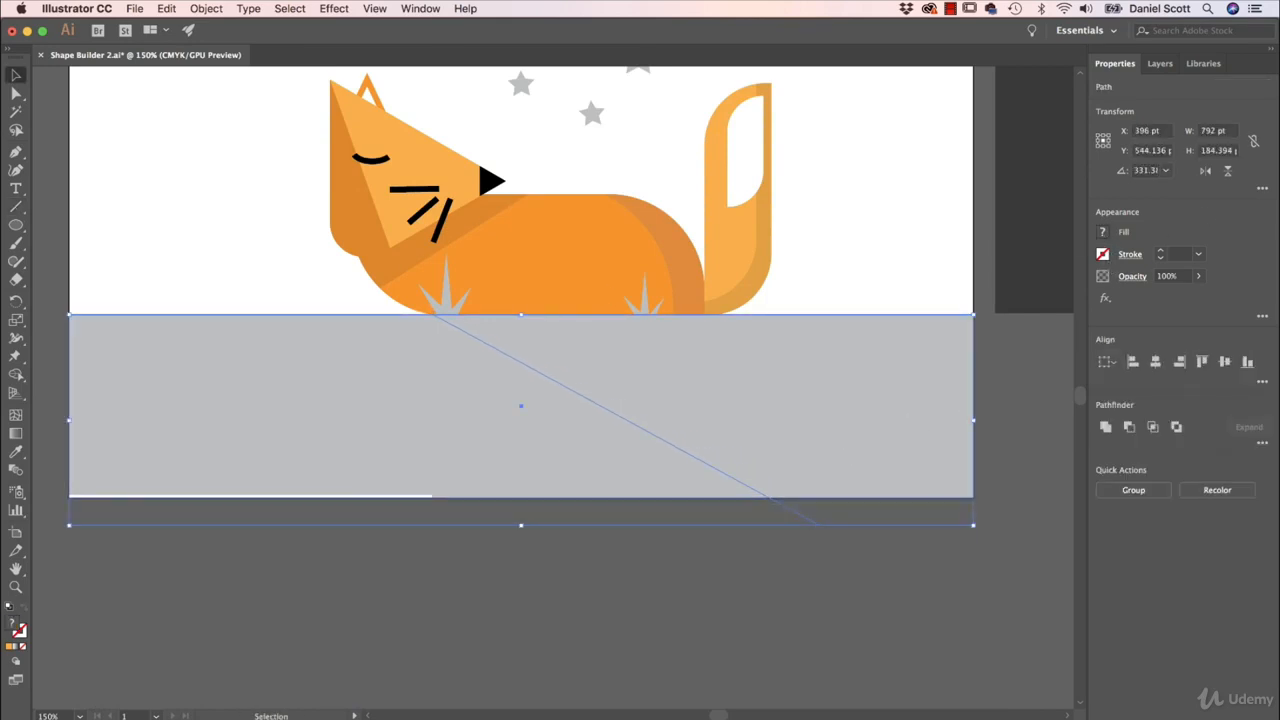
# Use Shape Builder with a mid-grey swatch to fill the ground area beneath the fox's tail side of the diagonal line, then deselect everything.
pyautogui.click(15, 374)
pyautogui.click(1104, 235)
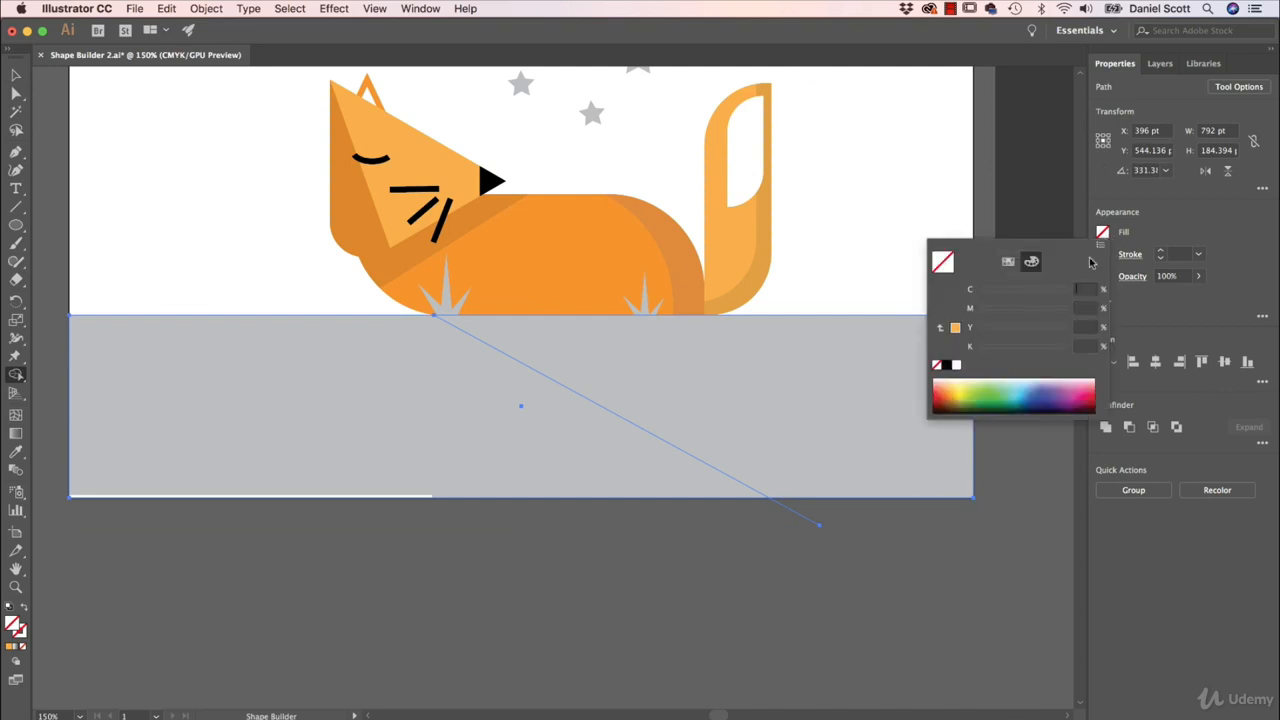
pyautogui.click(1008, 262)
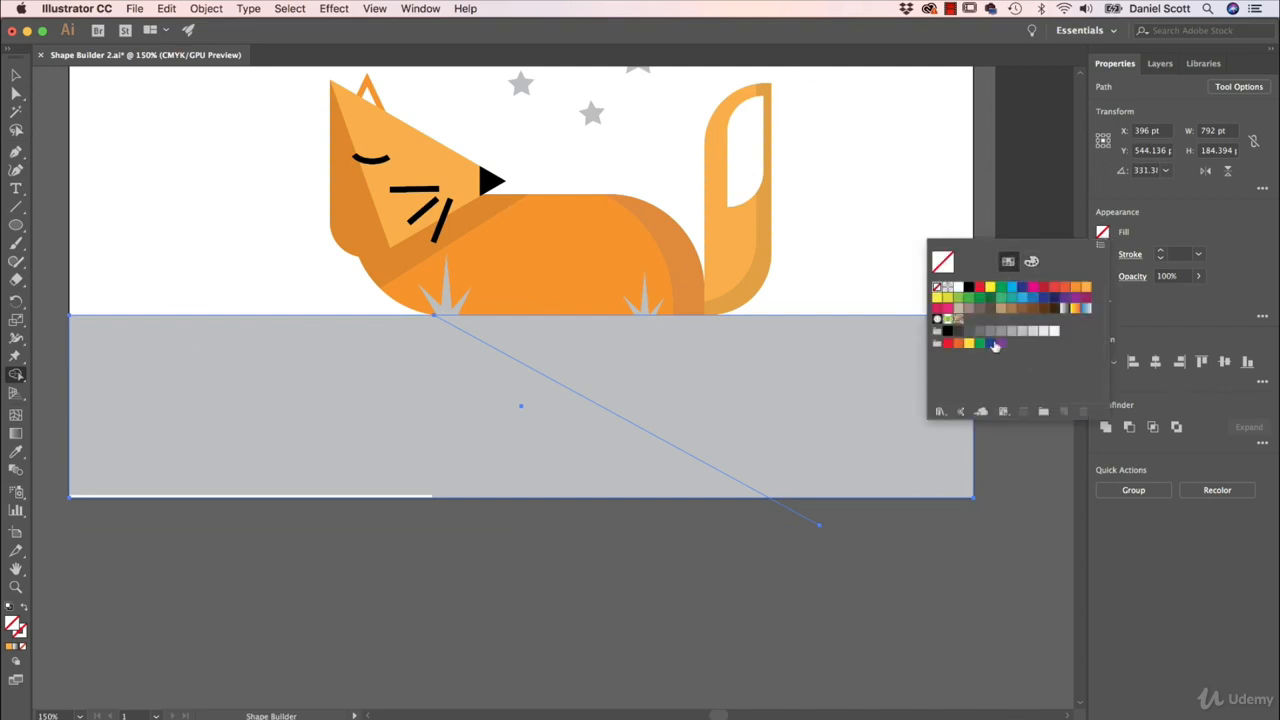
pyautogui.click(1001, 333)
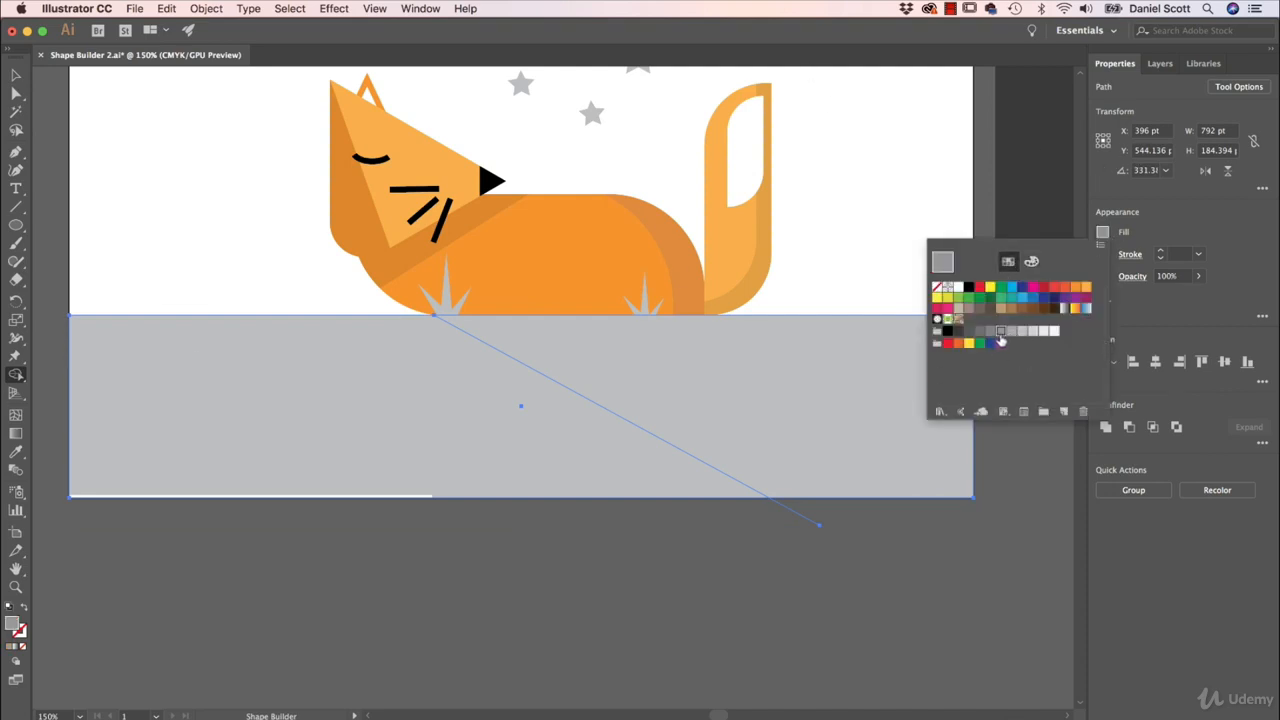
pyautogui.click(813, 408)
pyautogui.press('v')
pyautogui.click(597, 669)
pyautogui.scroll(5, 631, 383)
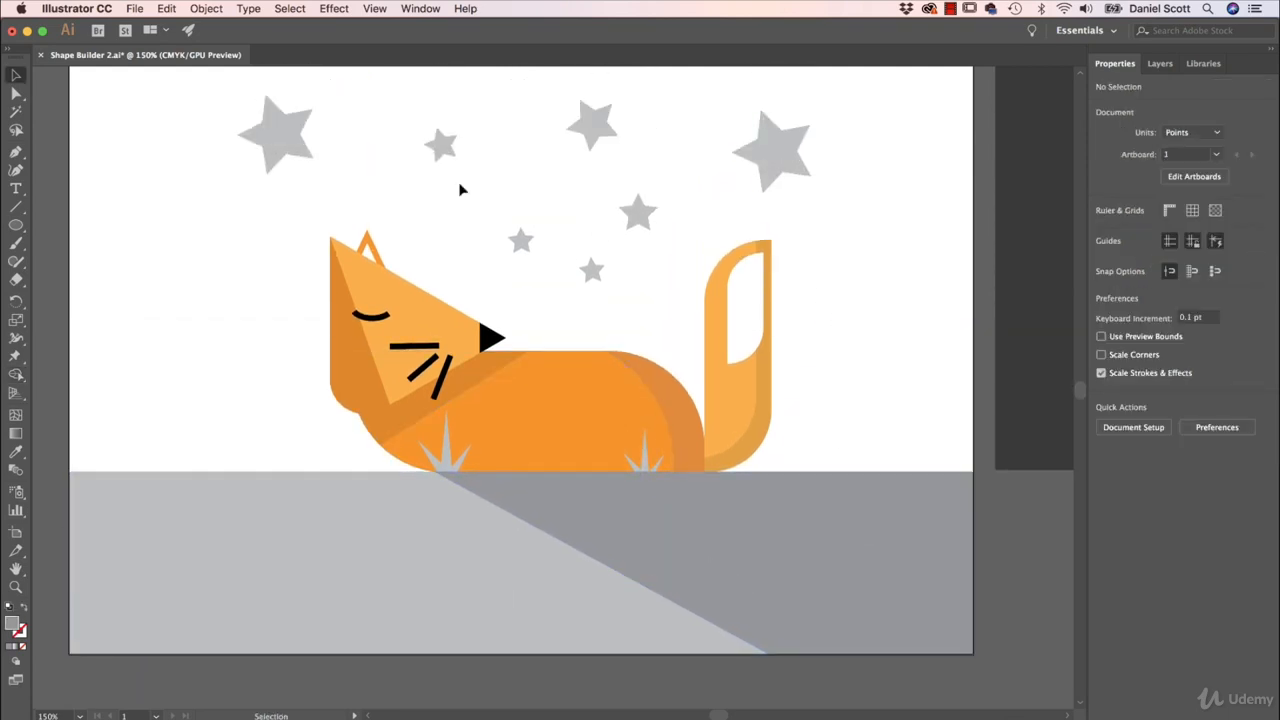
# Move the dark grey rectangle onto the artboard above the ground, aligned with its edges, send it to the back, and deselect it.
pyautogui.scroll(2, 545, 275)
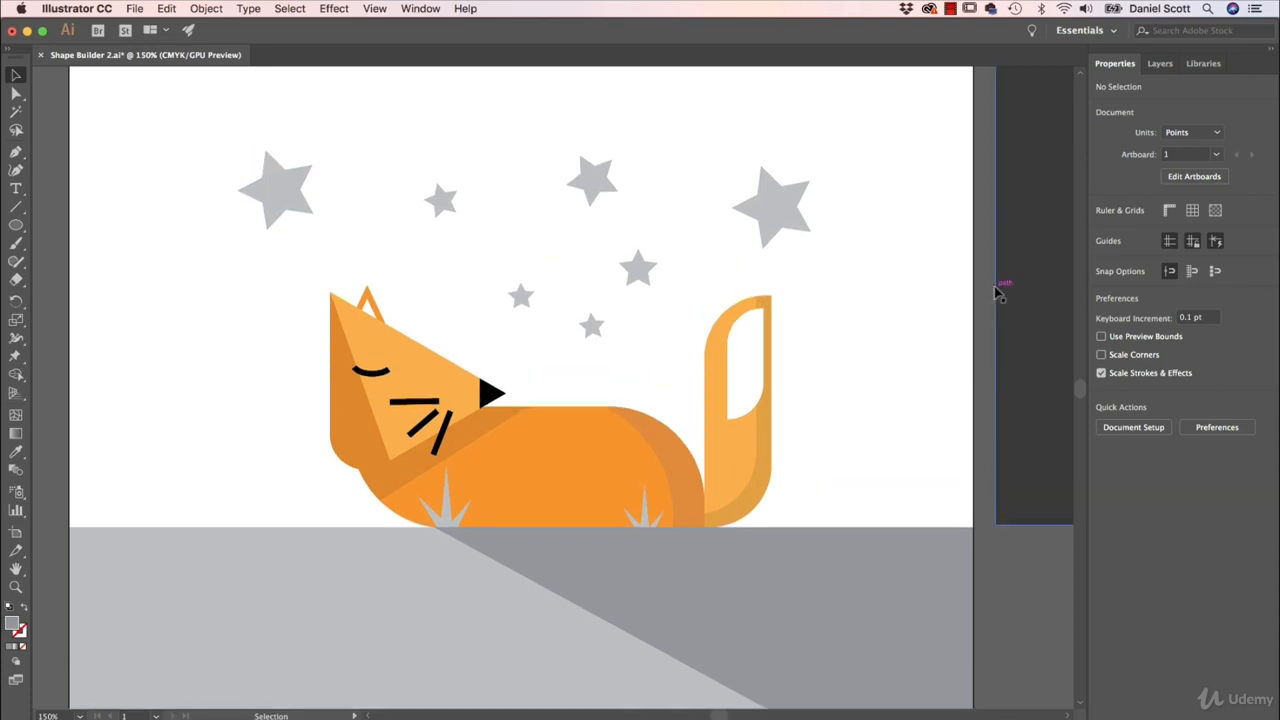
pyautogui.moveTo(1034, 314); pyautogui.dragTo(114, 262)
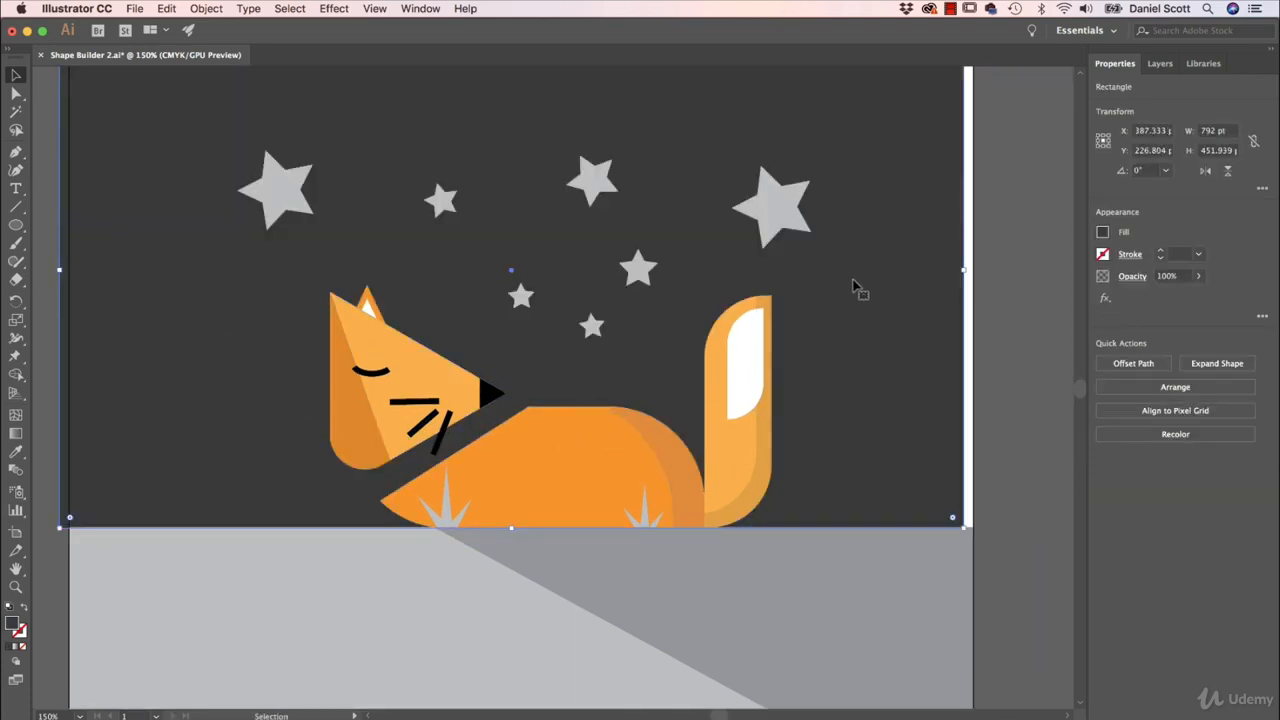
pyautogui.moveTo(894, 292); pyautogui.dragTo(903, 293)
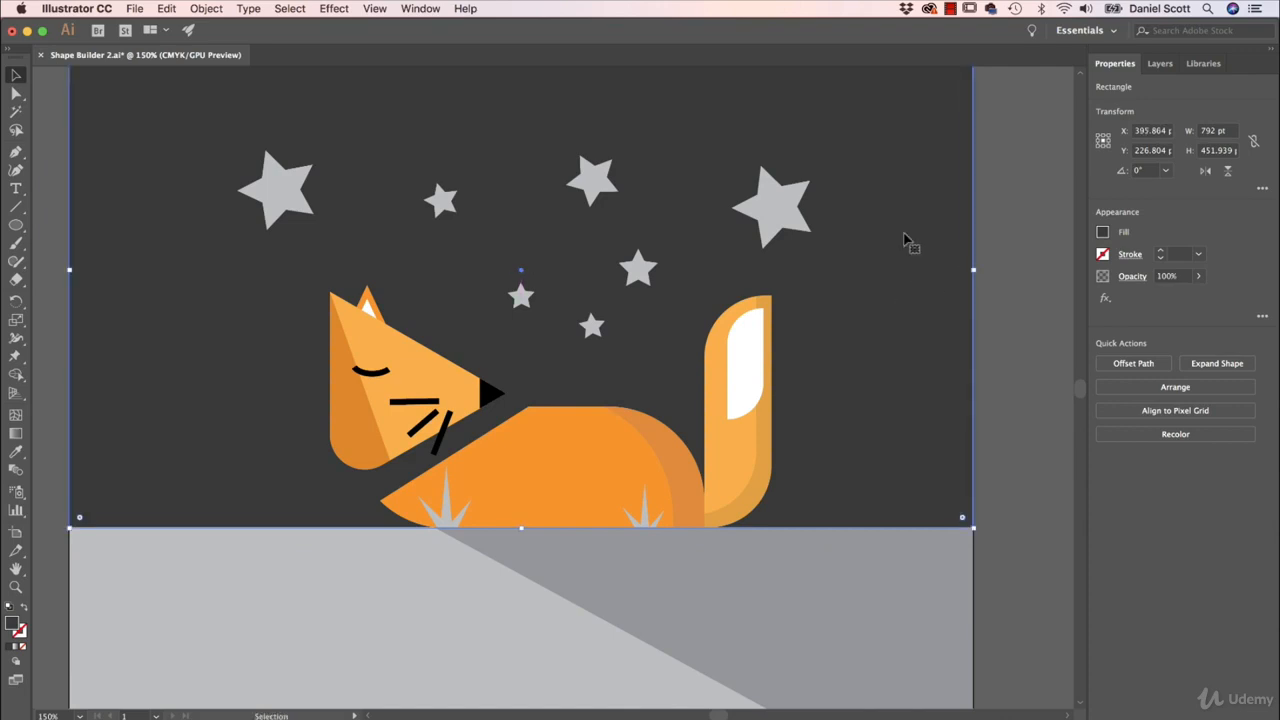
pyautogui.rightClick(906, 206)
pyautogui.moveTo(960, 440)
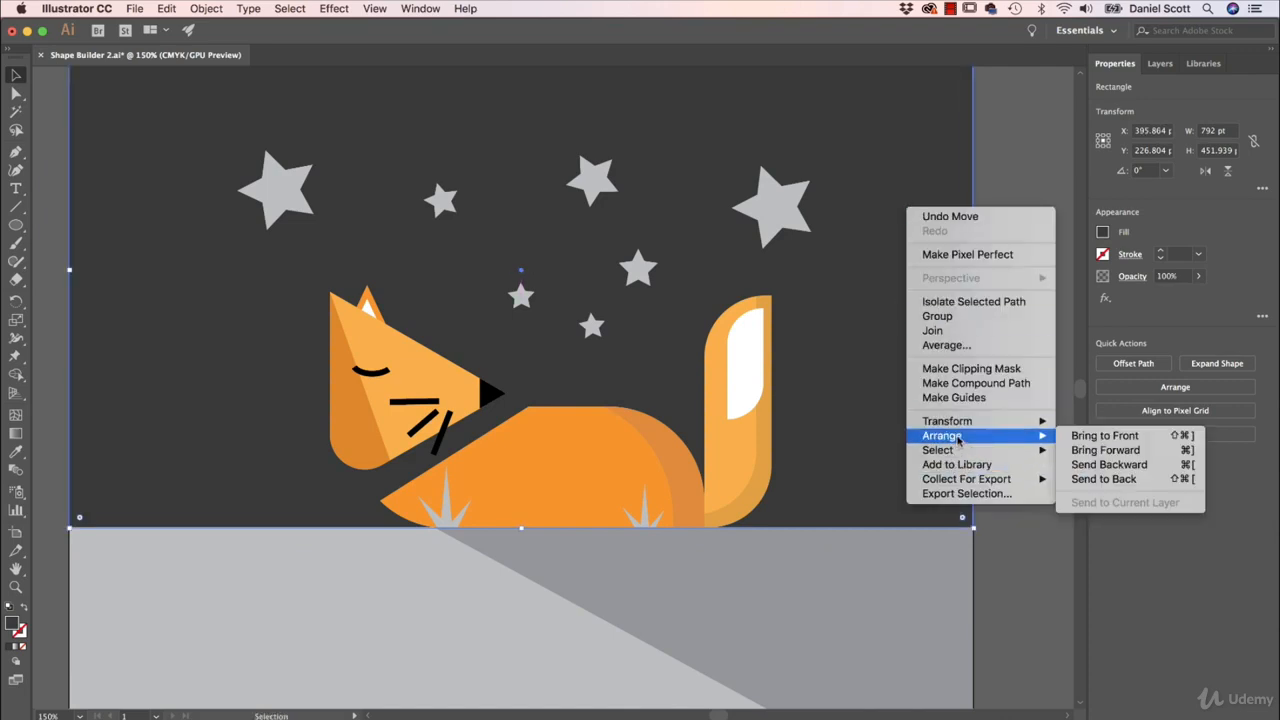
pyautogui.click(1112, 479)
pyautogui.click(1033, 133)
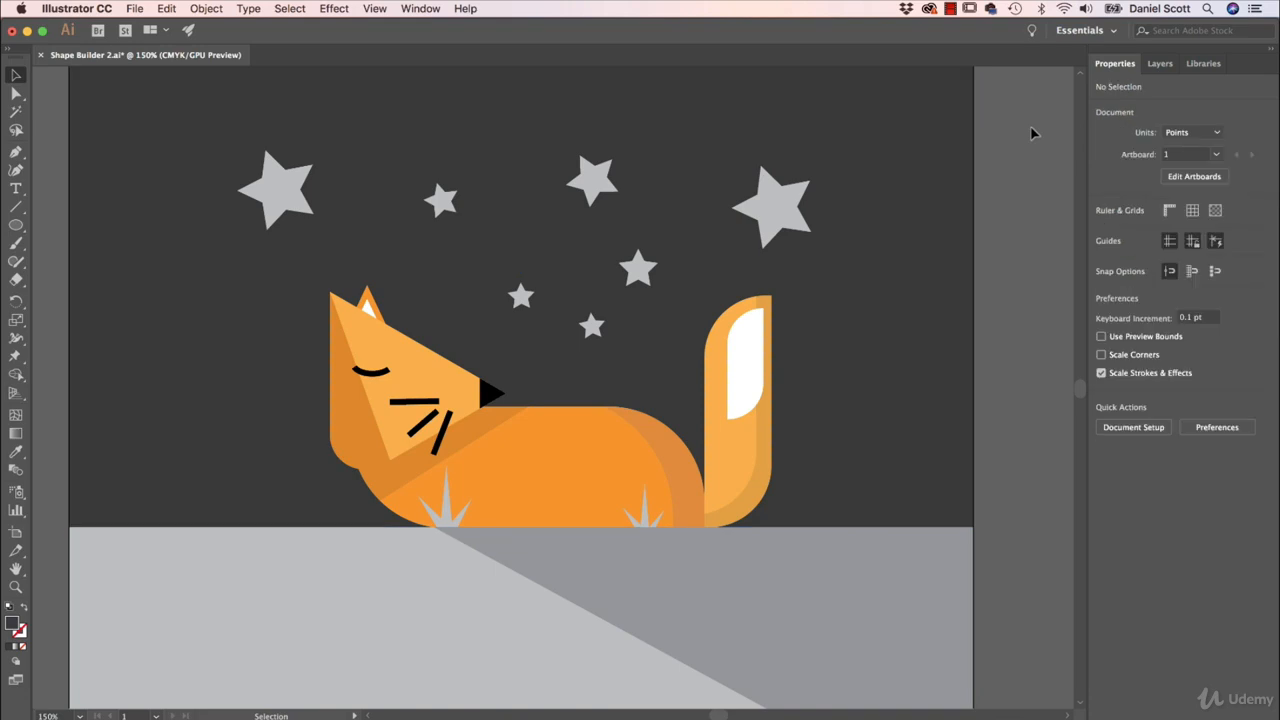